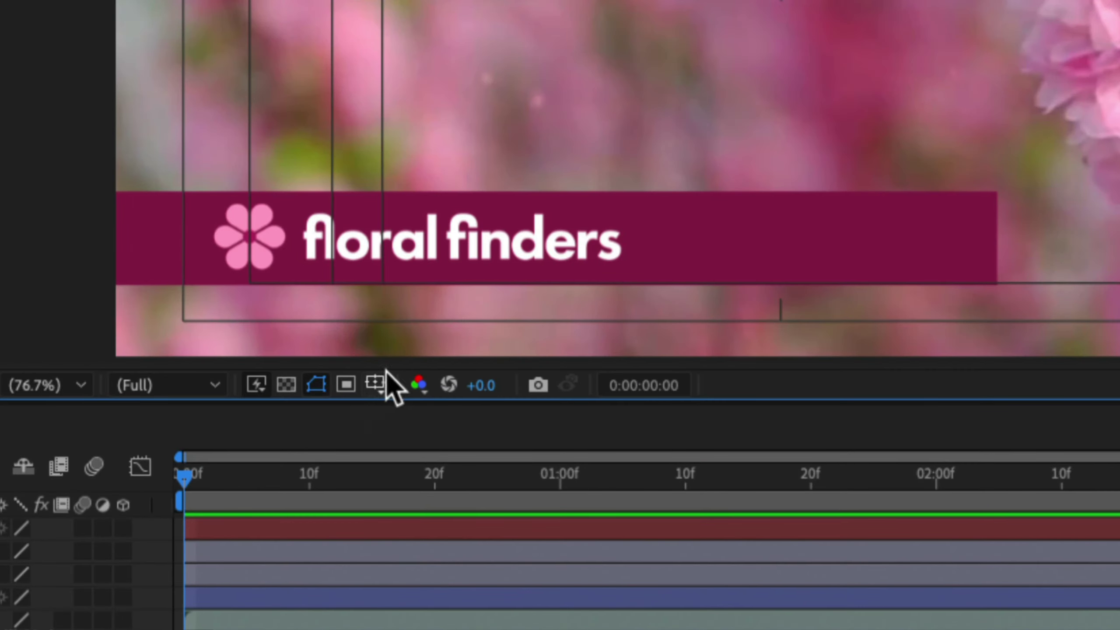
Step: Toggle the Title/Action Safe overlay off and back on in the composition view
left_click(374, 387)
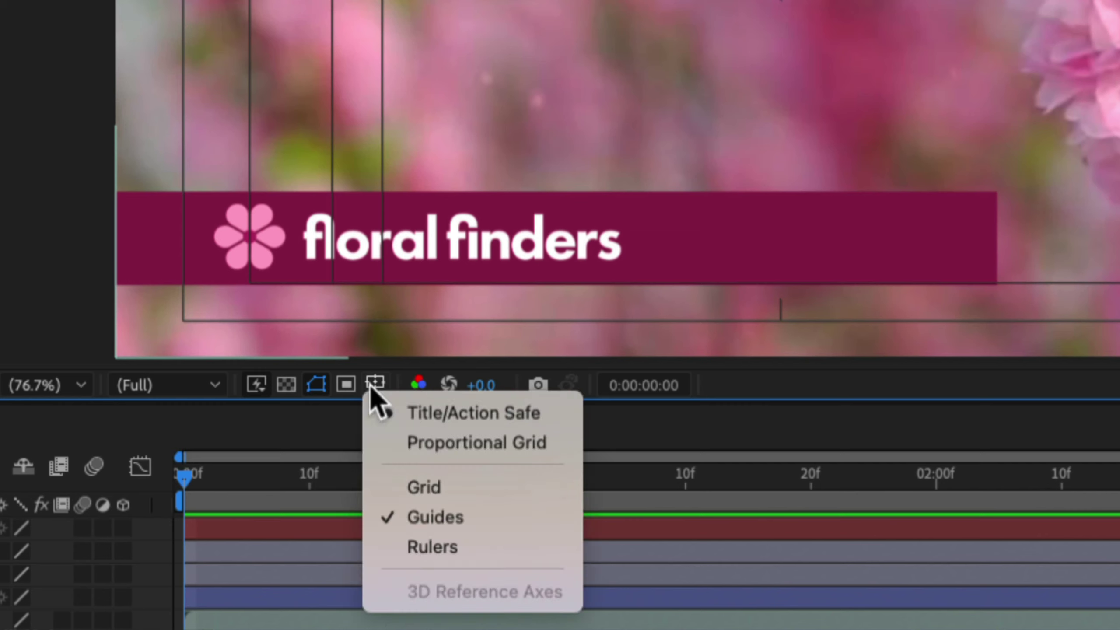
left_click(511, 411)
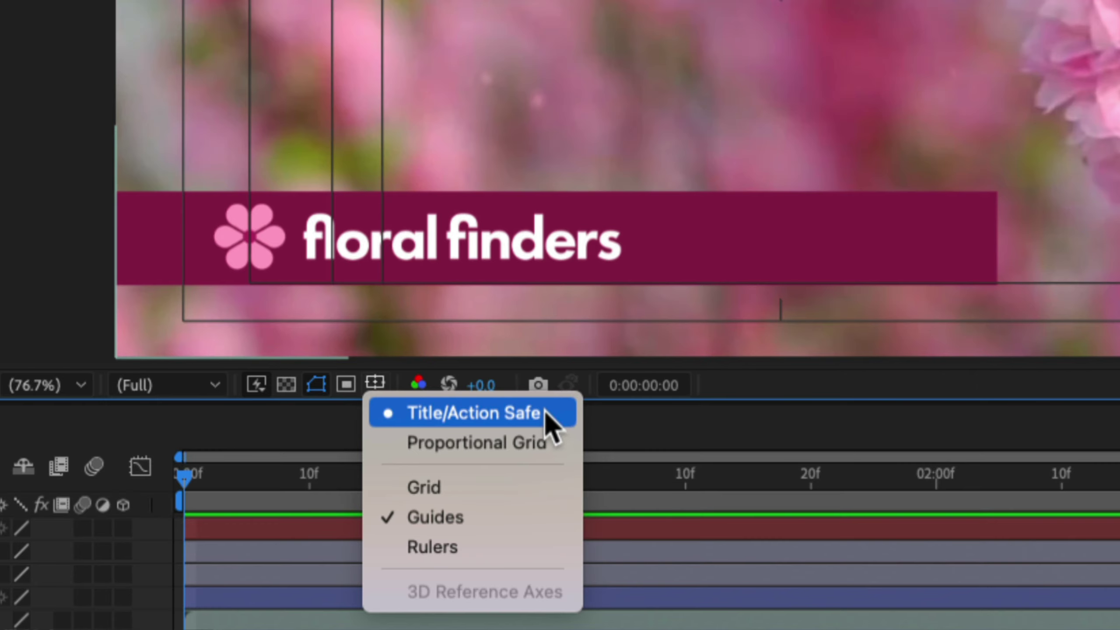
left_click(372, 384)
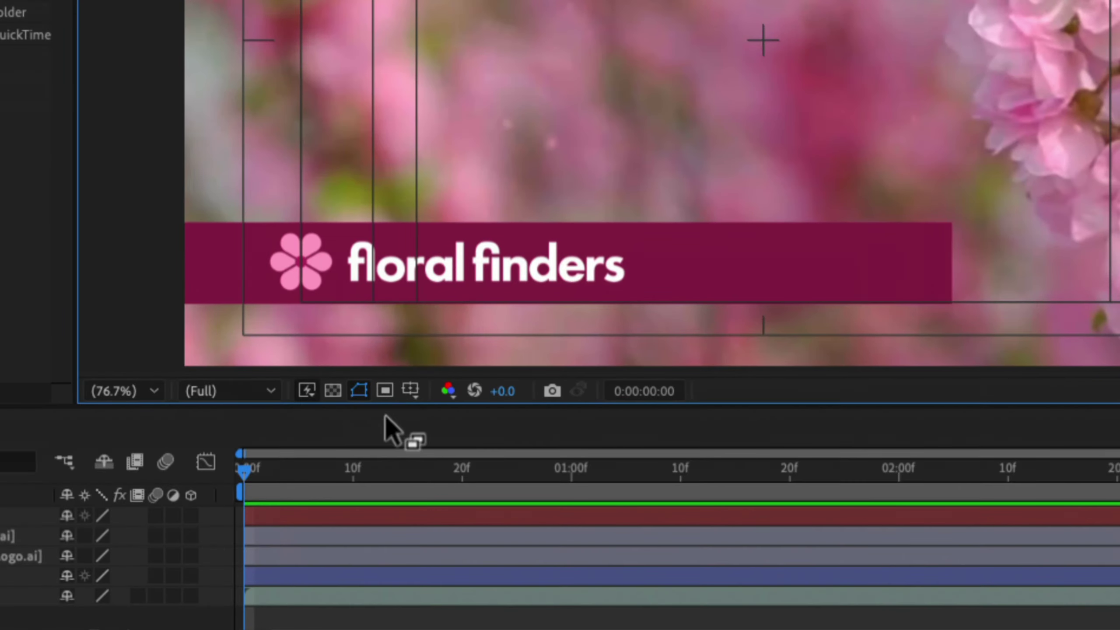
left_click(410, 390)
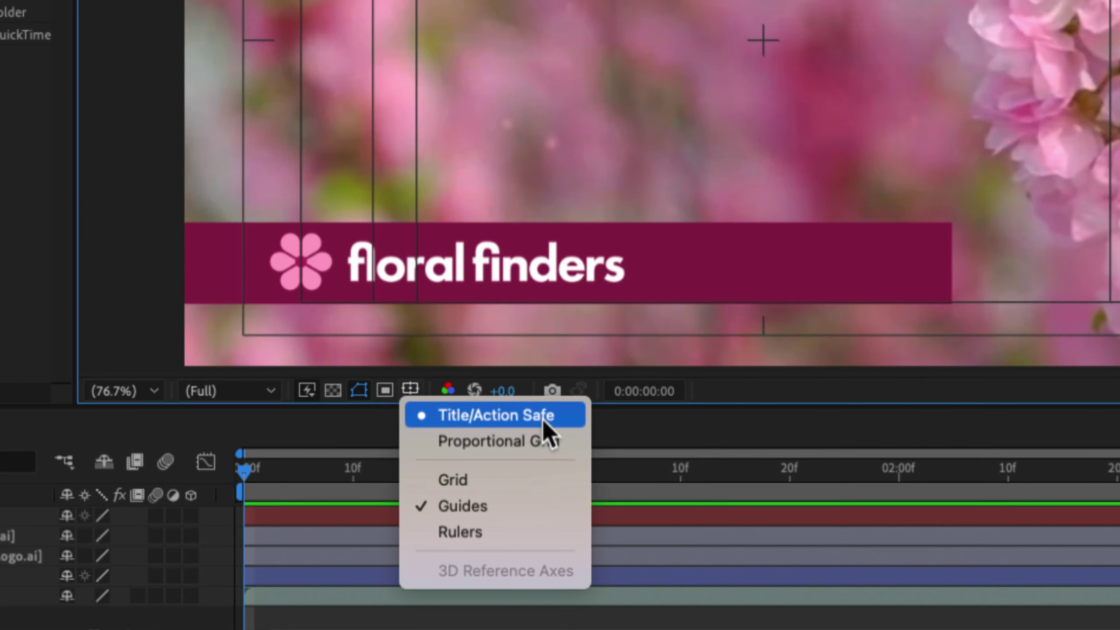
left_click(529, 417)
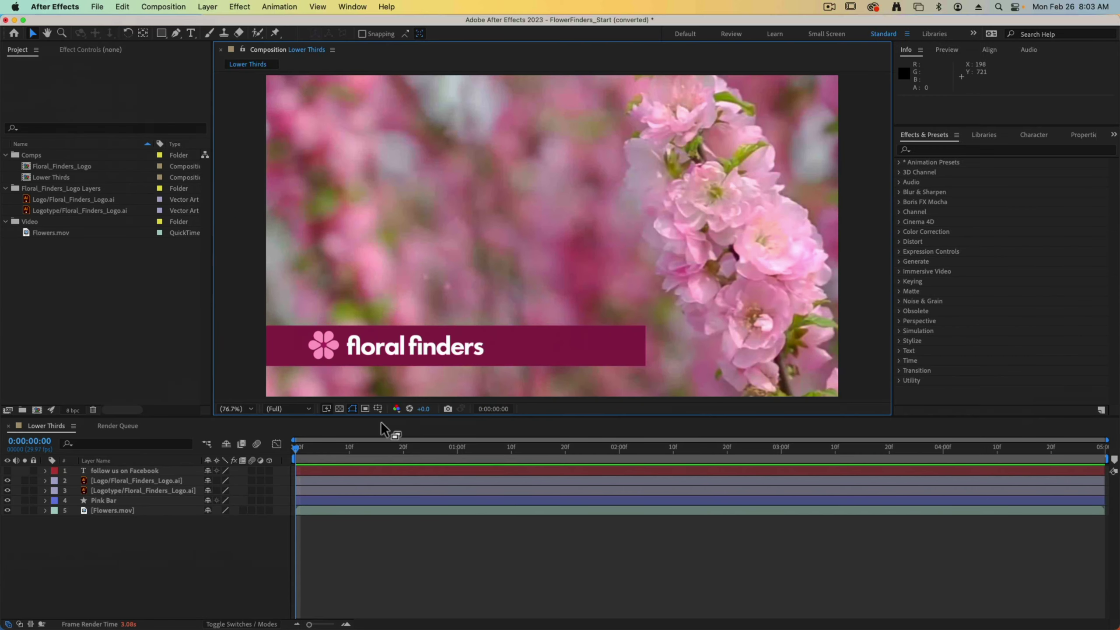
left_click(352, 409)
left_click(430, 423)
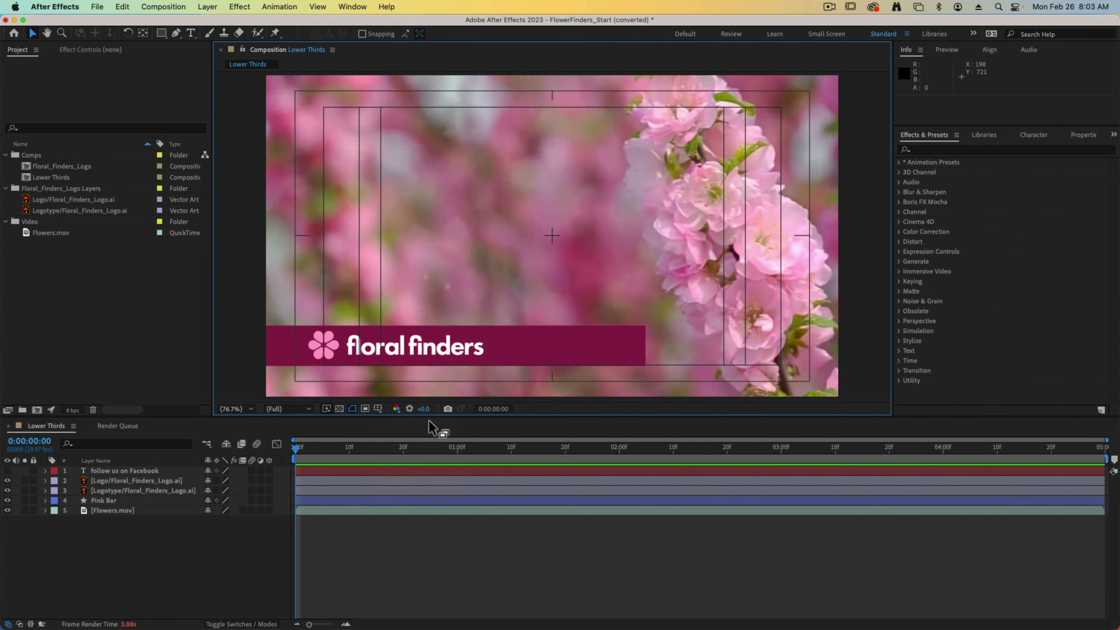
Step: Hide the Logo and Logotype layers of Floral_Finders_Logo.ai in the Lower Thirds composition
left_click(174, 545)
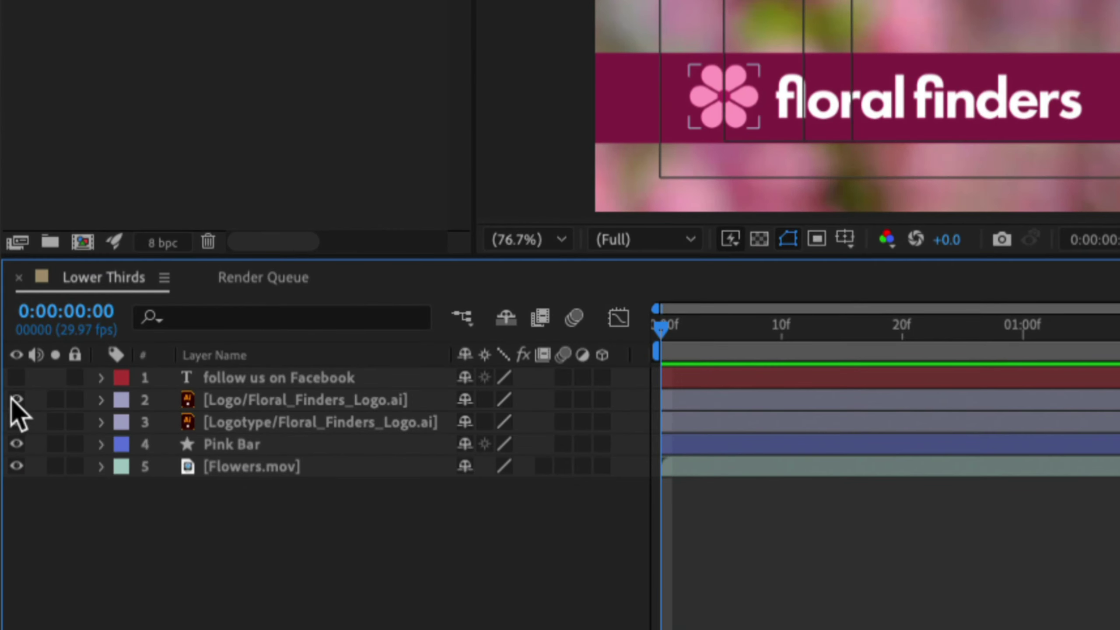
left_click(16, 399)
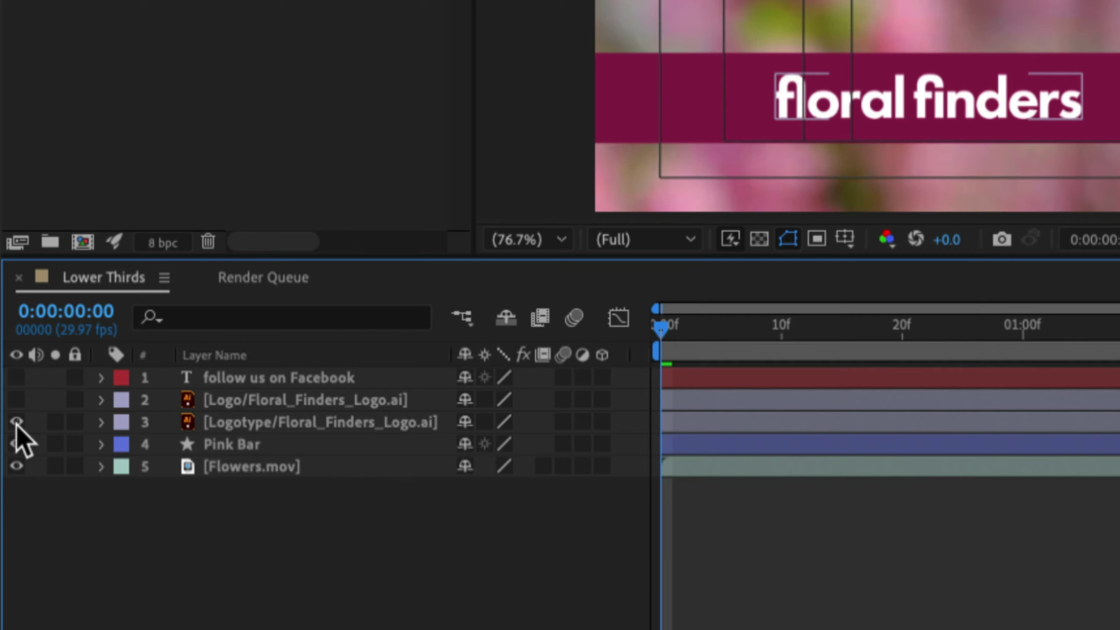
left_click(17, 422)
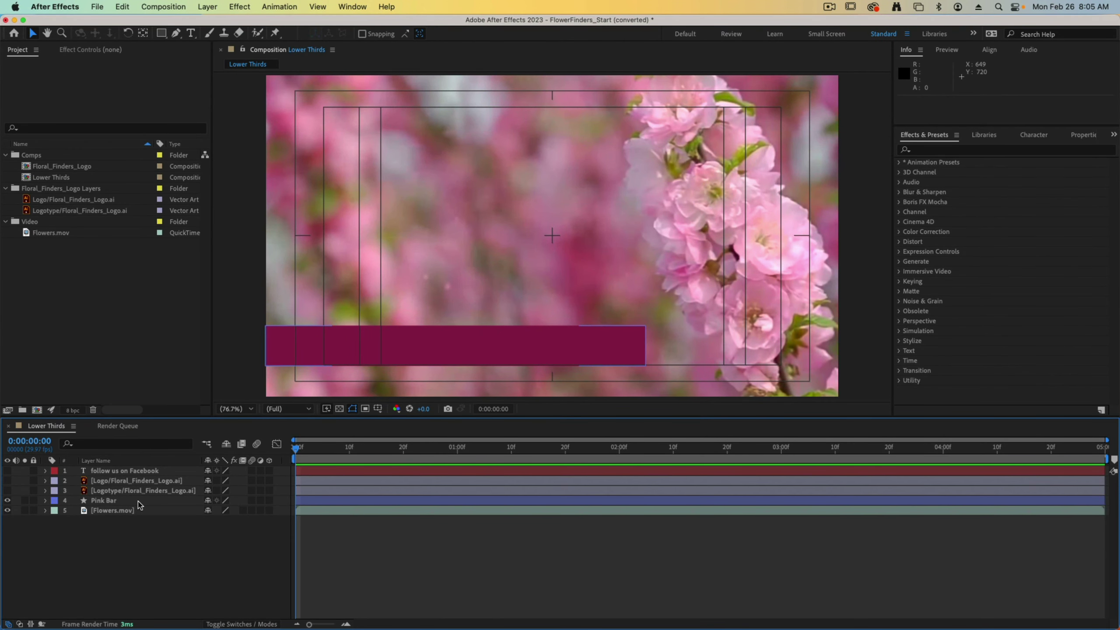
Step: Move the Pink Bar layer's anchor point from its center to the middle of its left edge with the Pan Behind tool
left_click(509, 360)
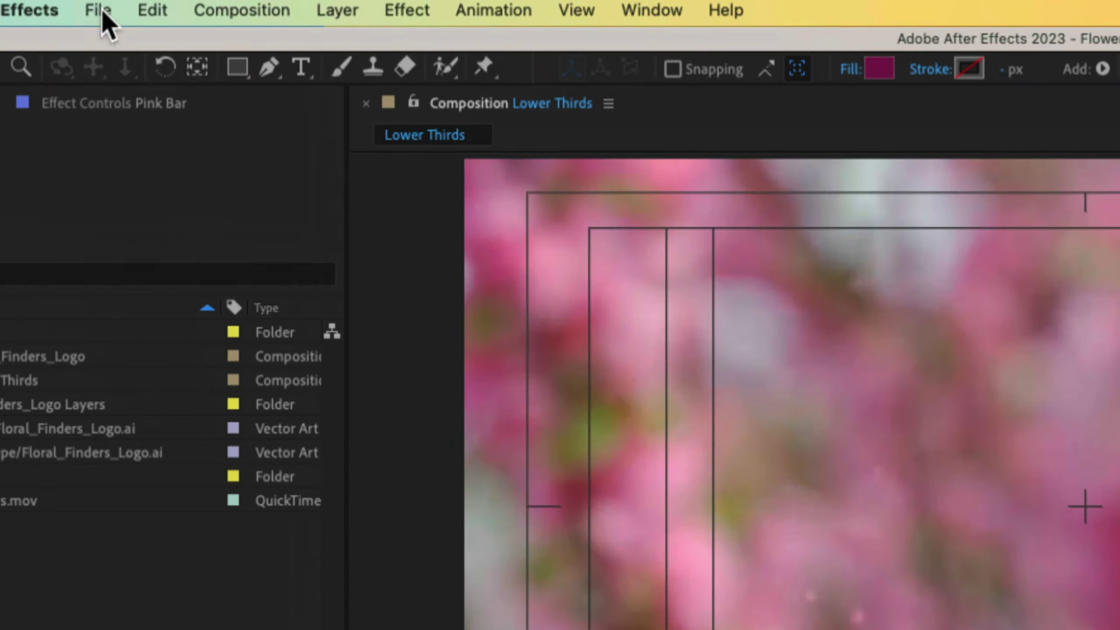
left_click(142, 33)
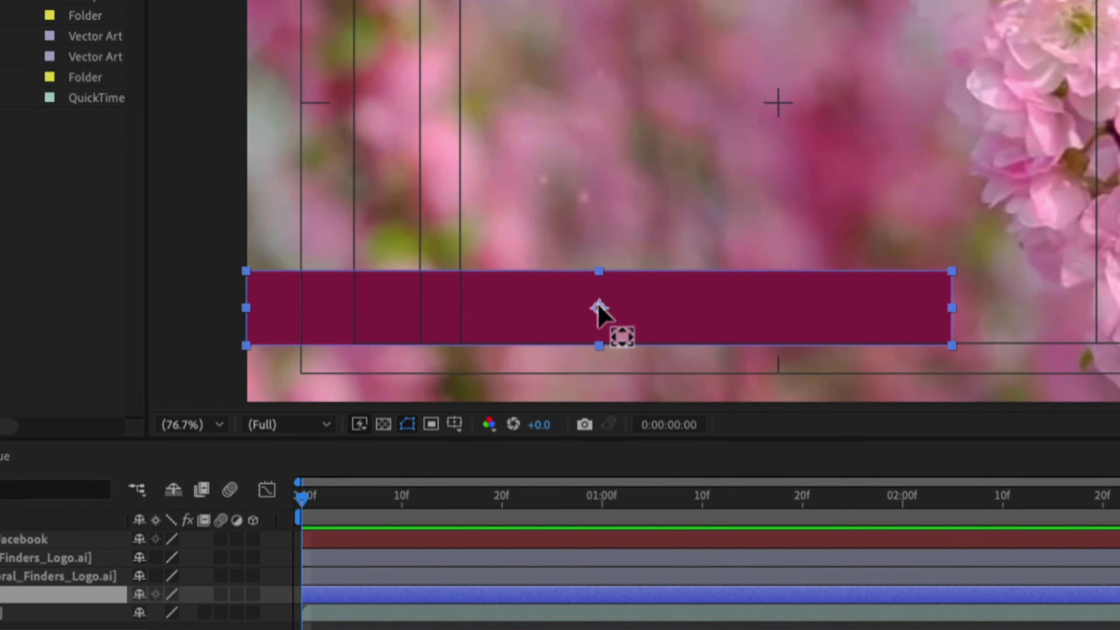
left_click_drag(456, 347, 436, 347)
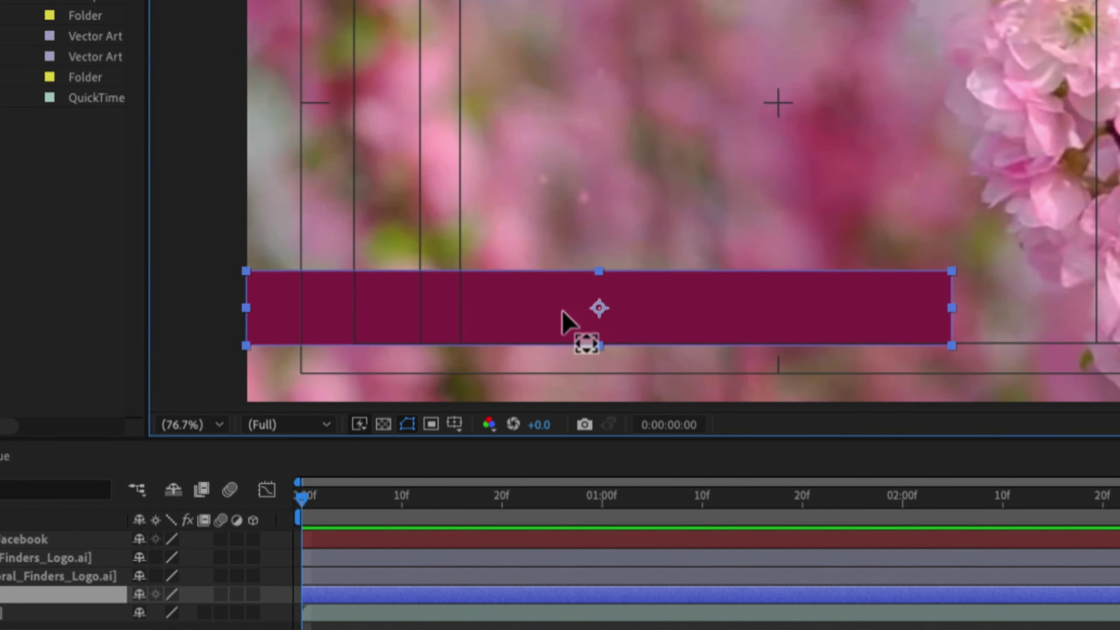
left_click_drag(562, 308, 247, 306)
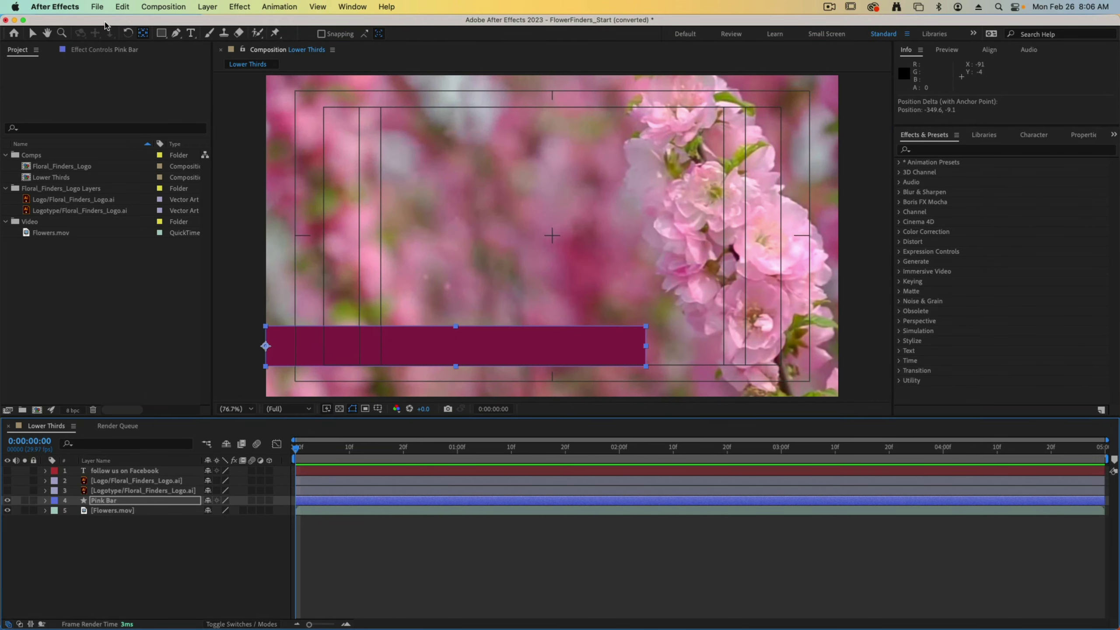
left_click(32, 35)
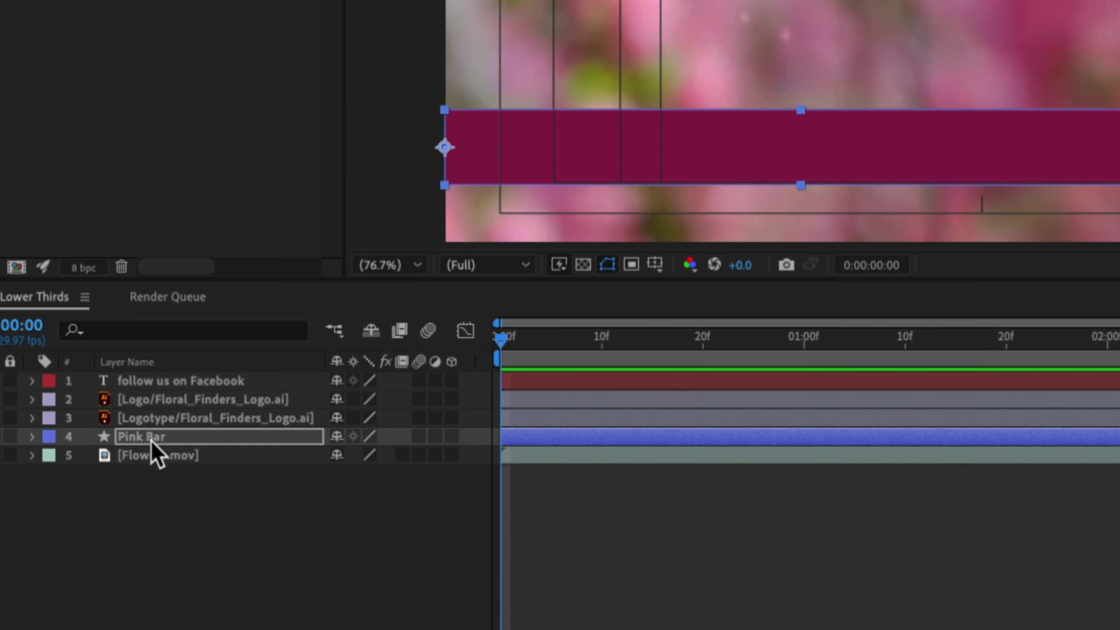
Step: Unlink the Pink Bar's scale proportions and keyframe its horizontal scale at 0% at 10 frames
key("s")
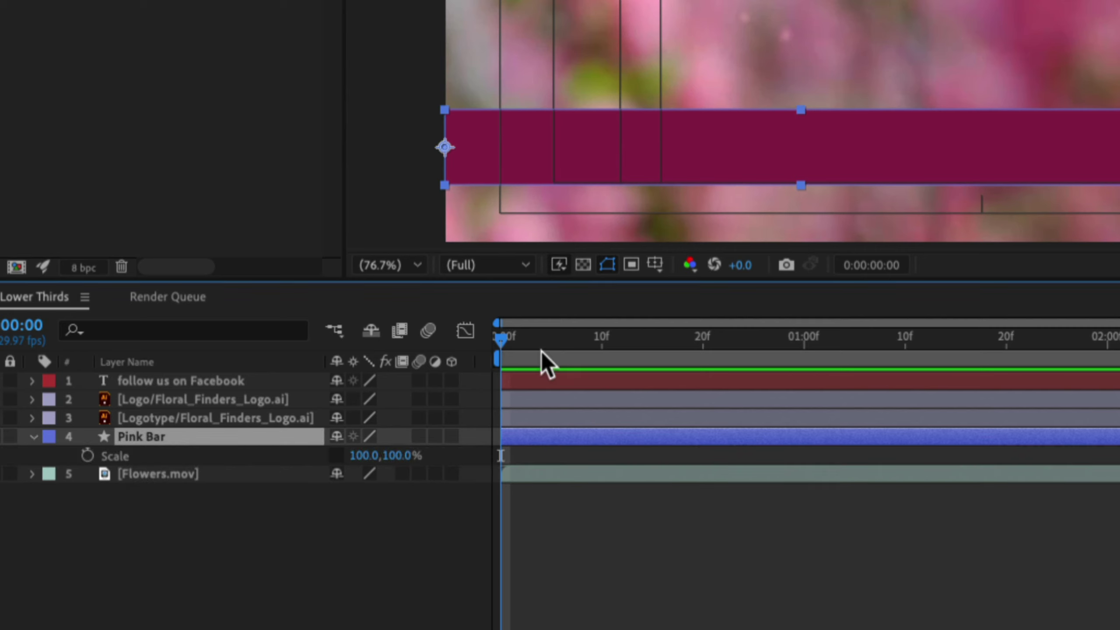
left_click_drag(500, 349, 602, 352)
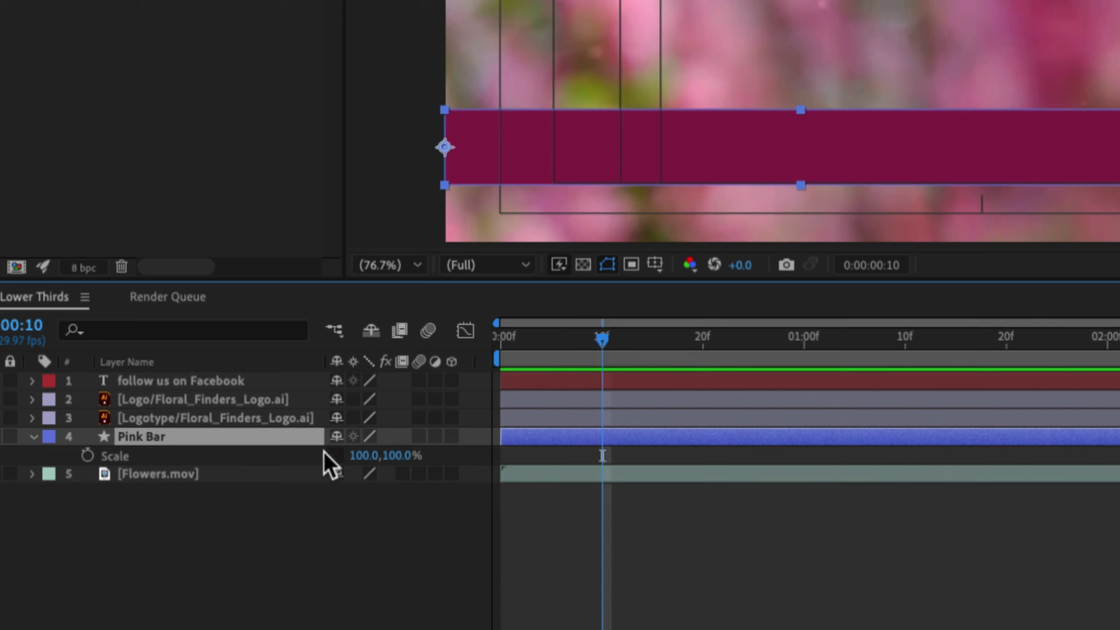
left_click(335, 455)
left_click(371, 456)
type("0")
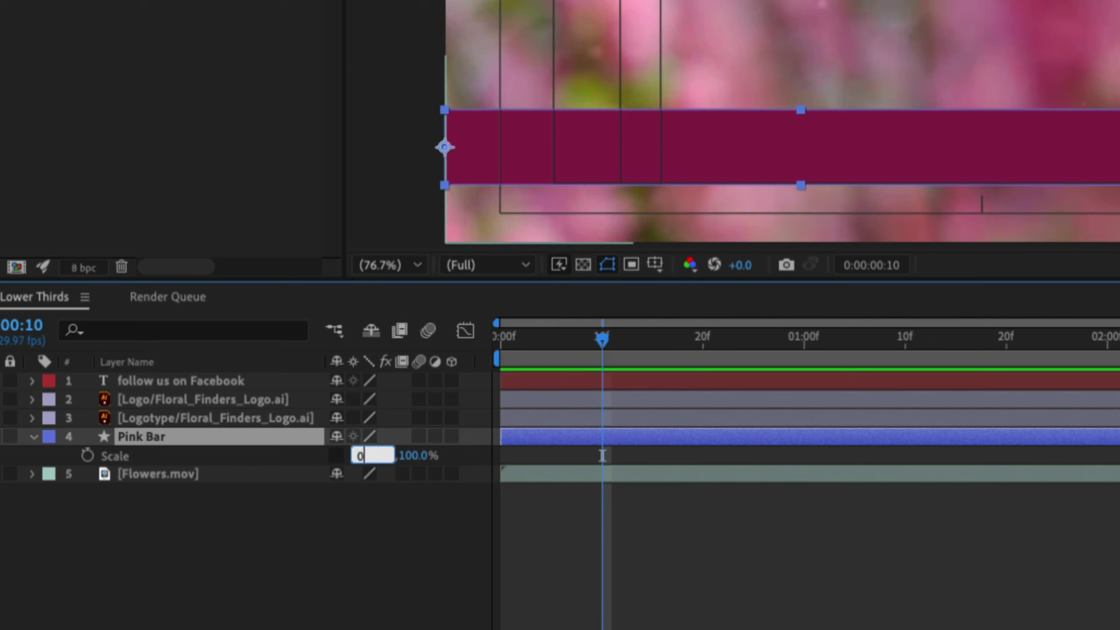
key("Return")
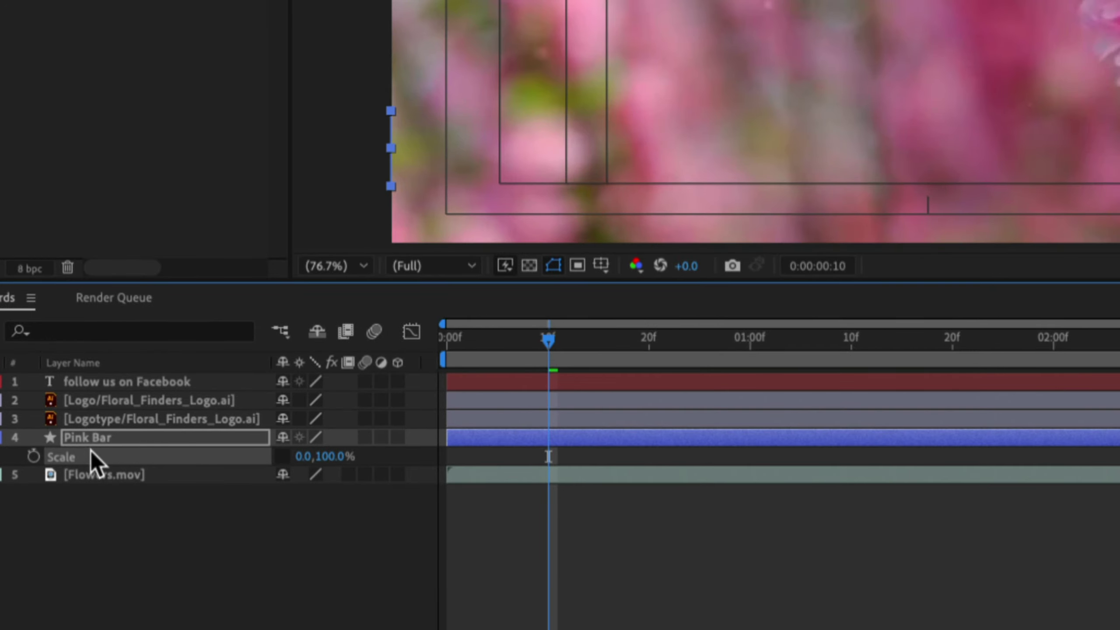
left_click(33, 458)
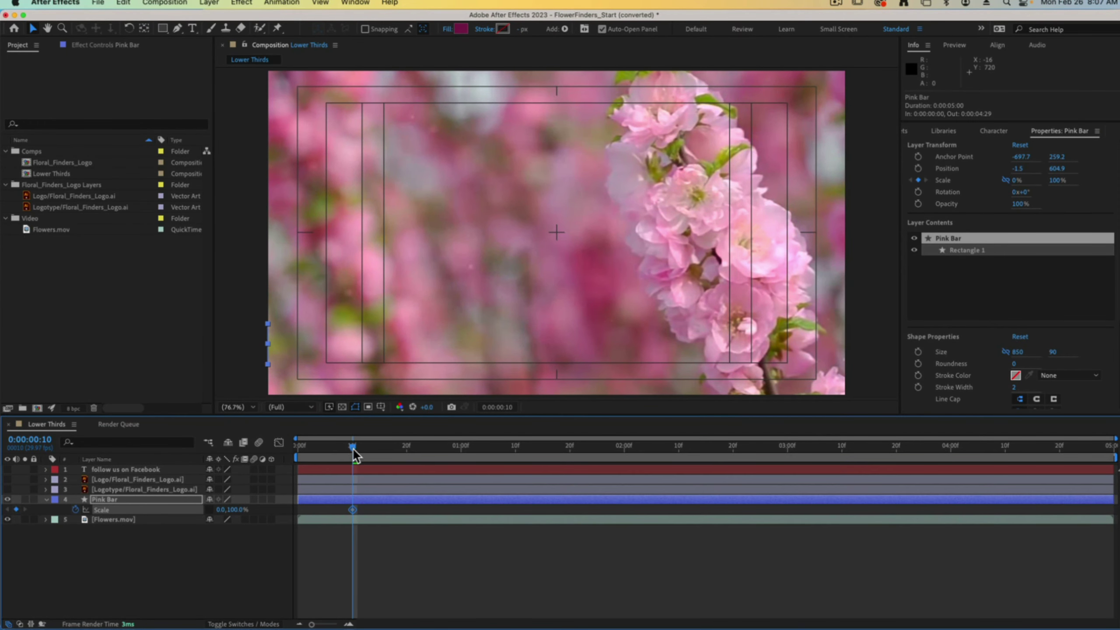
Step: Keyframe the Pink Bar's horizontal scale at 100% at the 1-second mark
left_click_drag(353, 450, 461, 452)
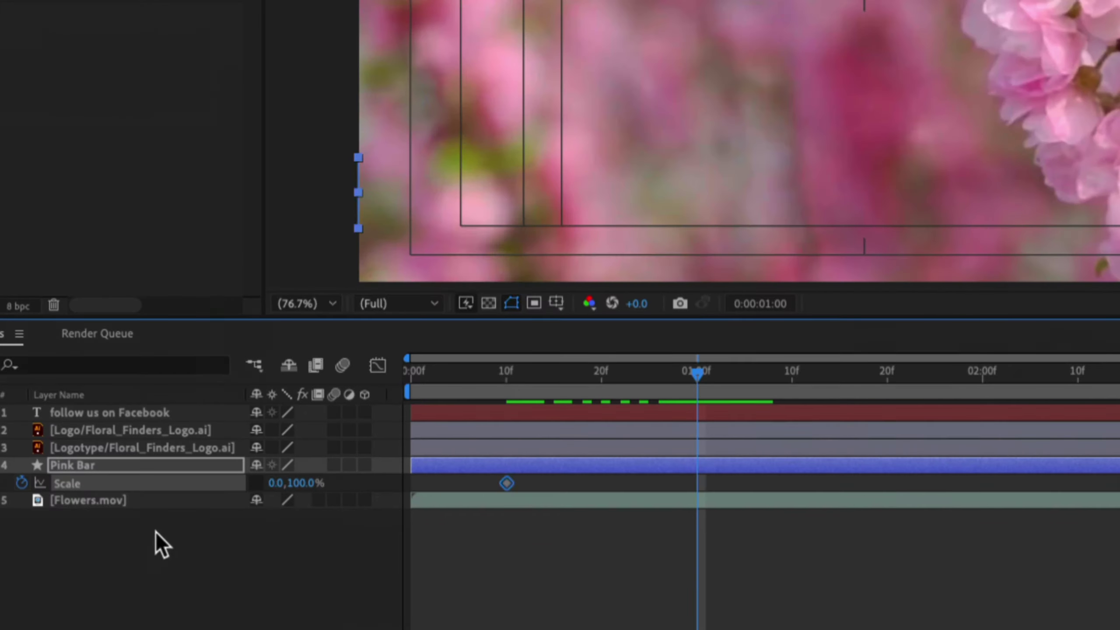
left_click(274, 485)
type("100")
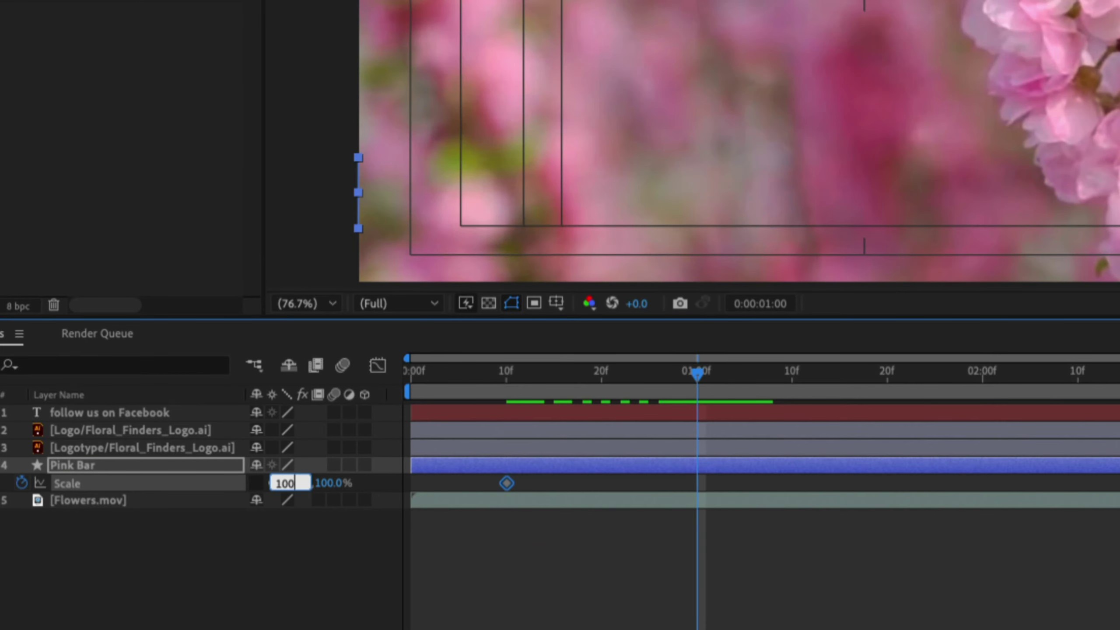
key("Return")
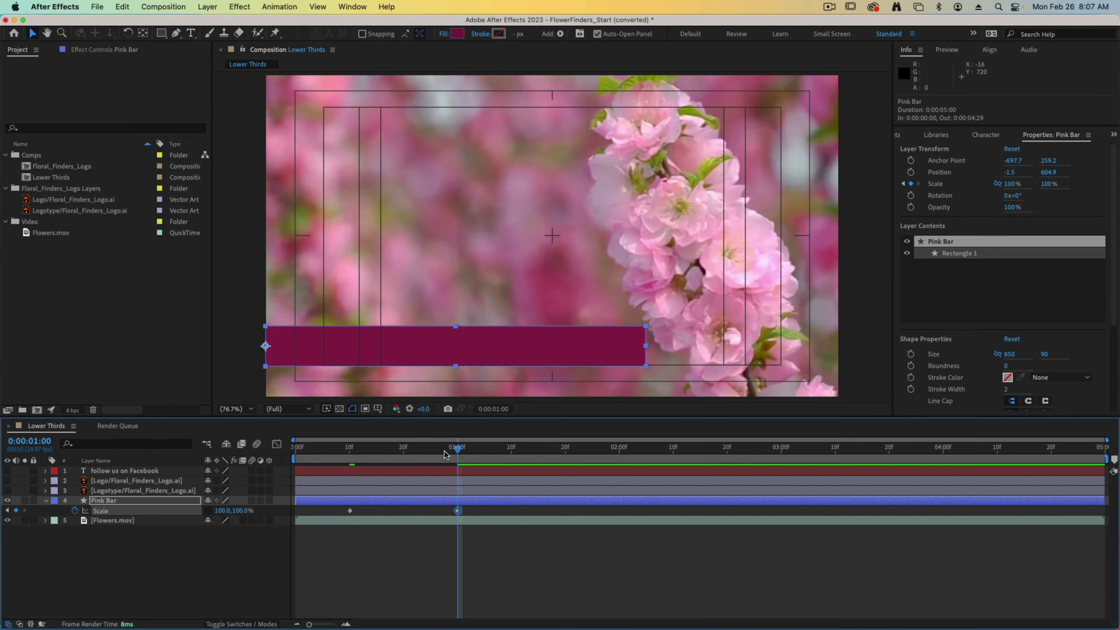
Step: Play back the Pink Bar's scale animation from before its first keyframe
left_click_drag(458, 453, 328, 449)
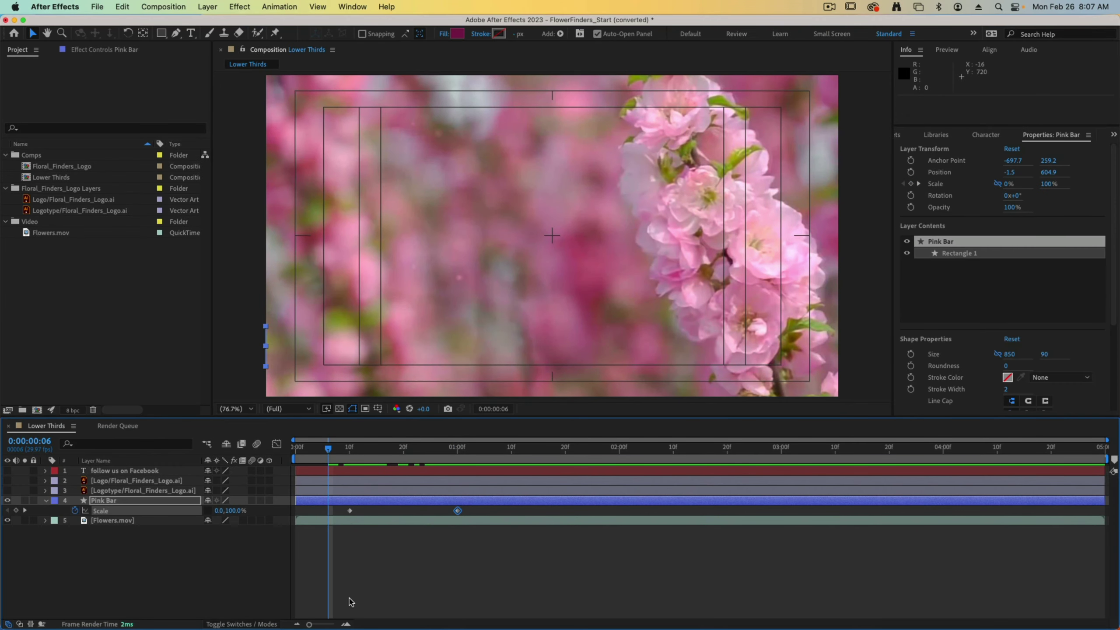
key("space")
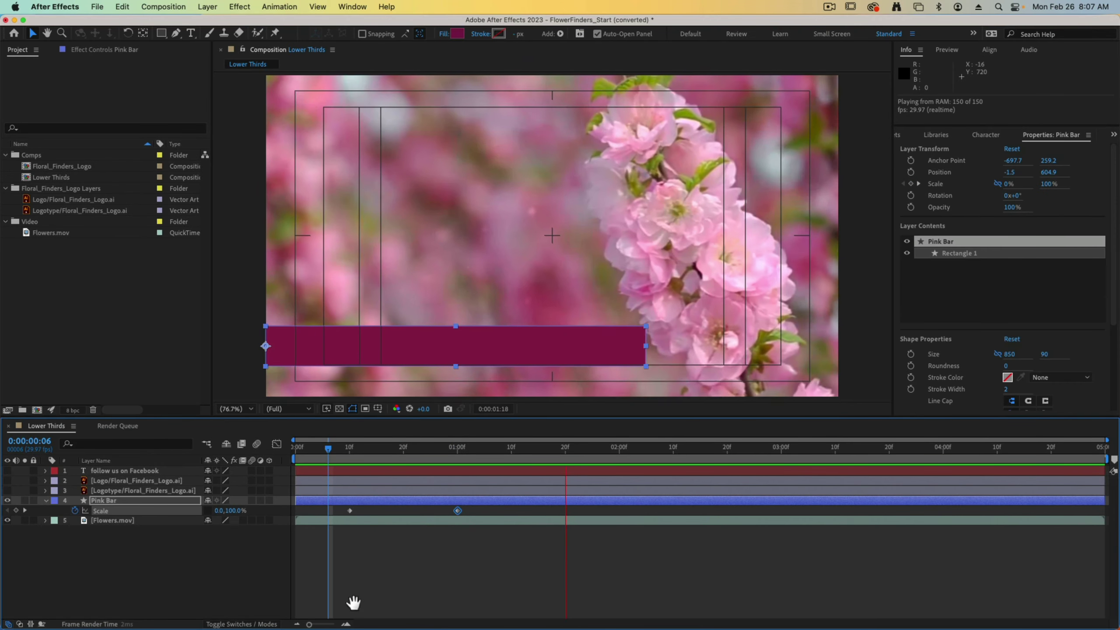
key("space")
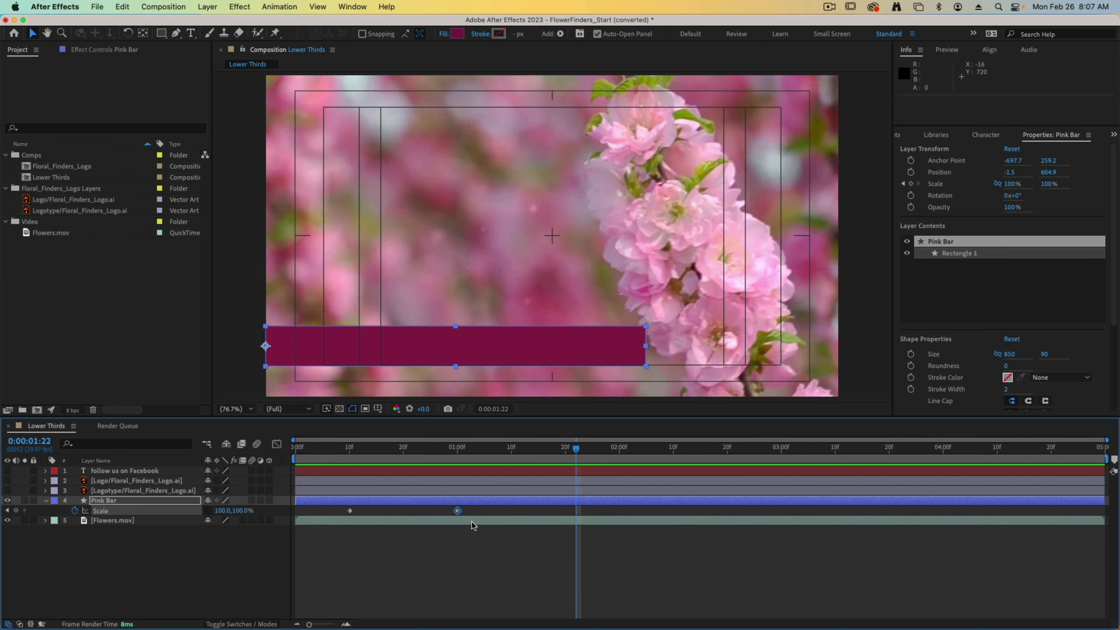
Step: Apply Easy Ease to both of the Pink Bar's Scale keyframes and collapse the layer's properties
mouse_move(471, 522)
left_mouse_down()
mouse_move(330, 510)
mouse_move(501, 526)
mouse_move(492, 522)
left_mouse_up()
key("super+z")
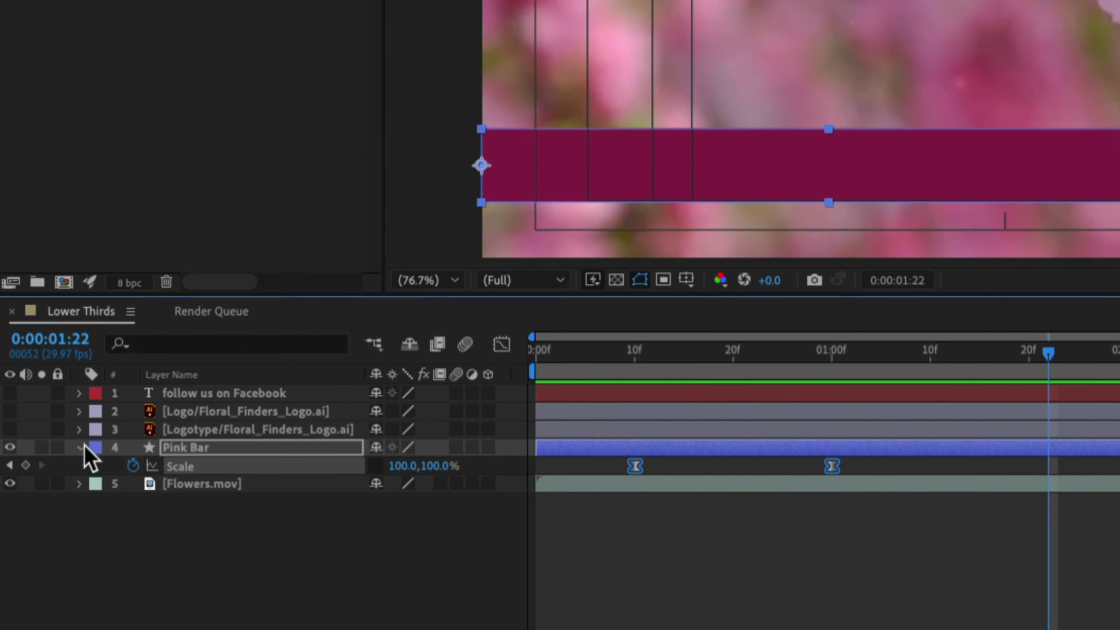
left_click(81, 447)
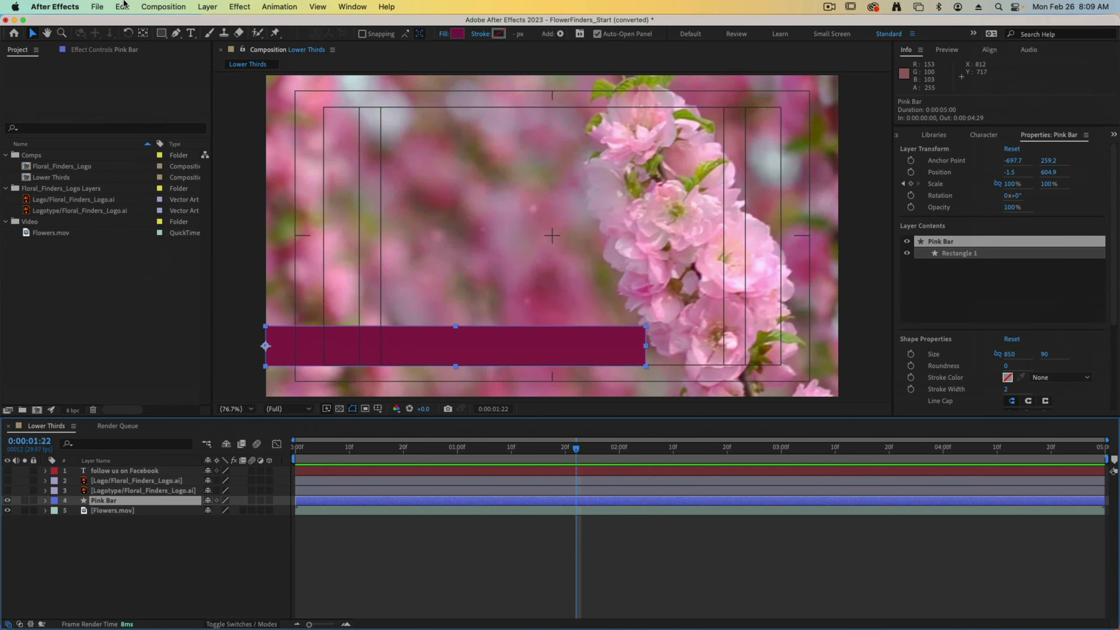
Step: Duplicate the Pink Bar layer and rename the copy White Bar
left_click(122, 7)
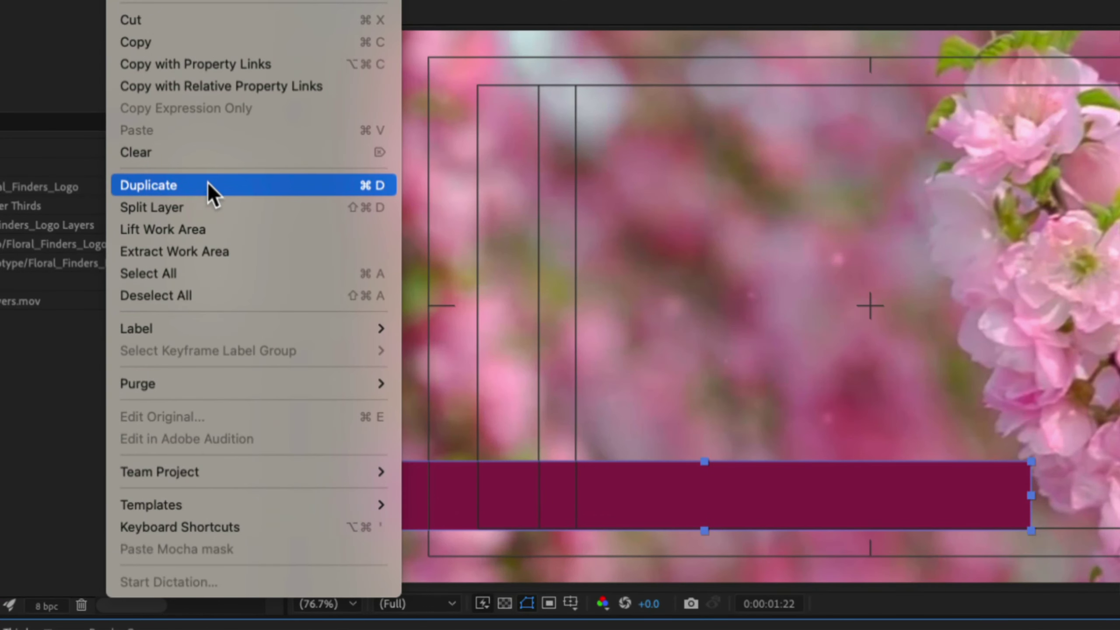
left_click(383, 190)
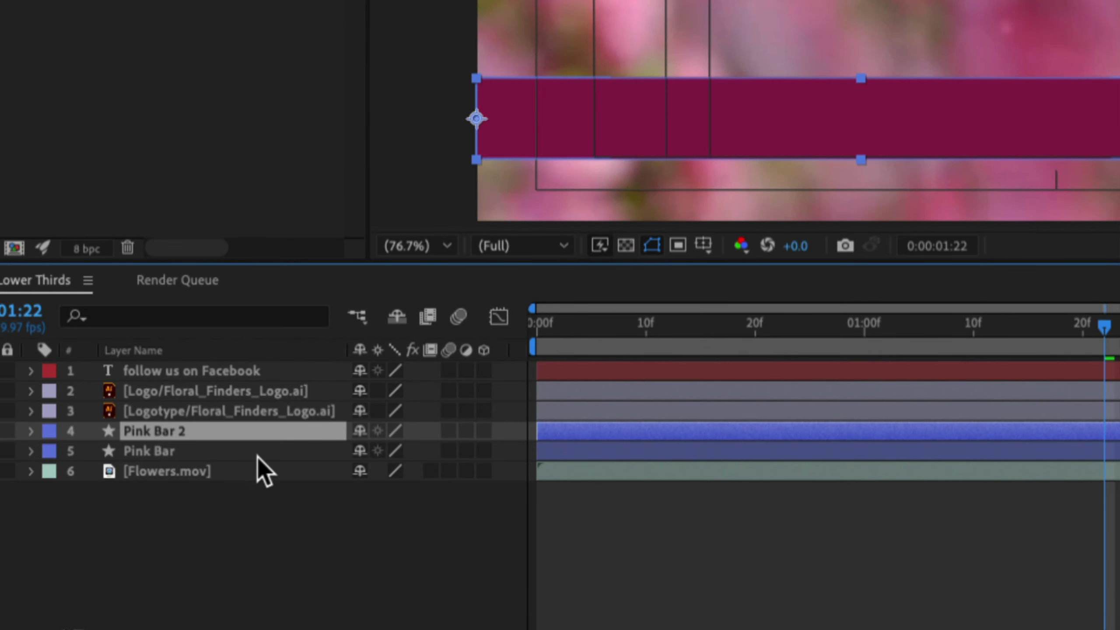
key("Return")
type("White Bard")
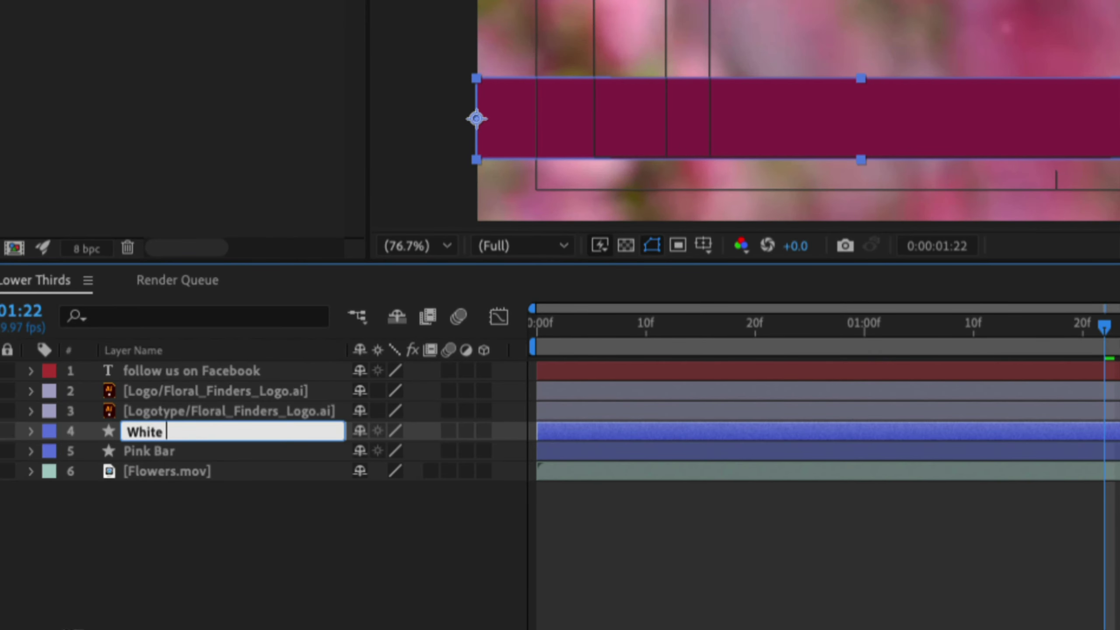
key("Return")
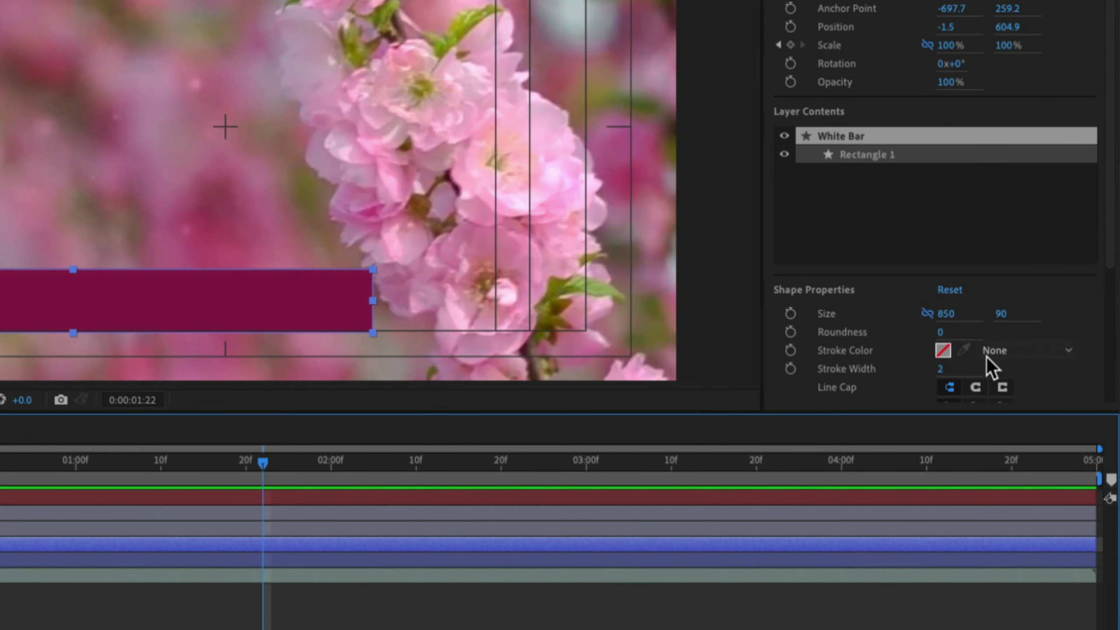
Step: Set the White Bar's stroke type to Radial Gradient and its fill color to white (FFFFFF)
left_click(987, 358)
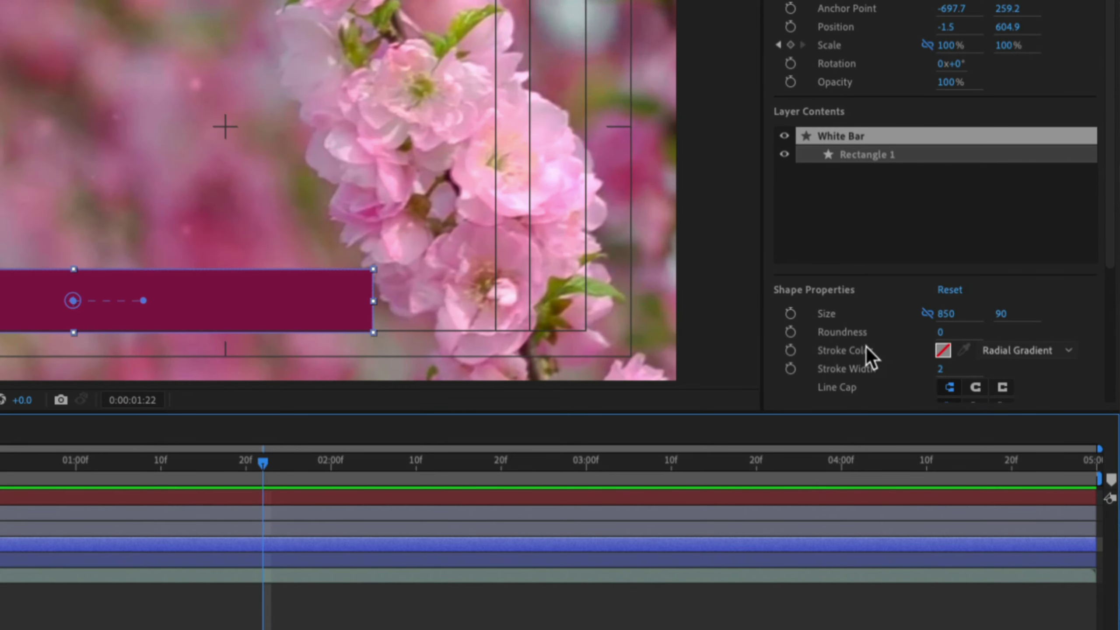
scroll(856, 349, "down", 4)
scroll(856, 351, "down", 1)
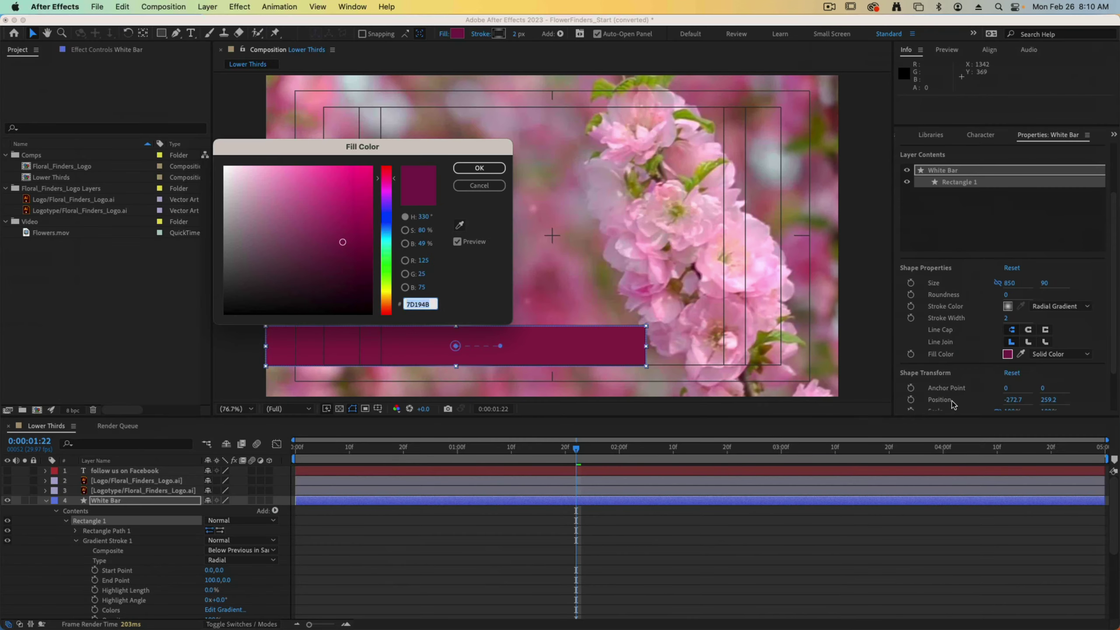
left_click_drag(245, 182, 201, 145)
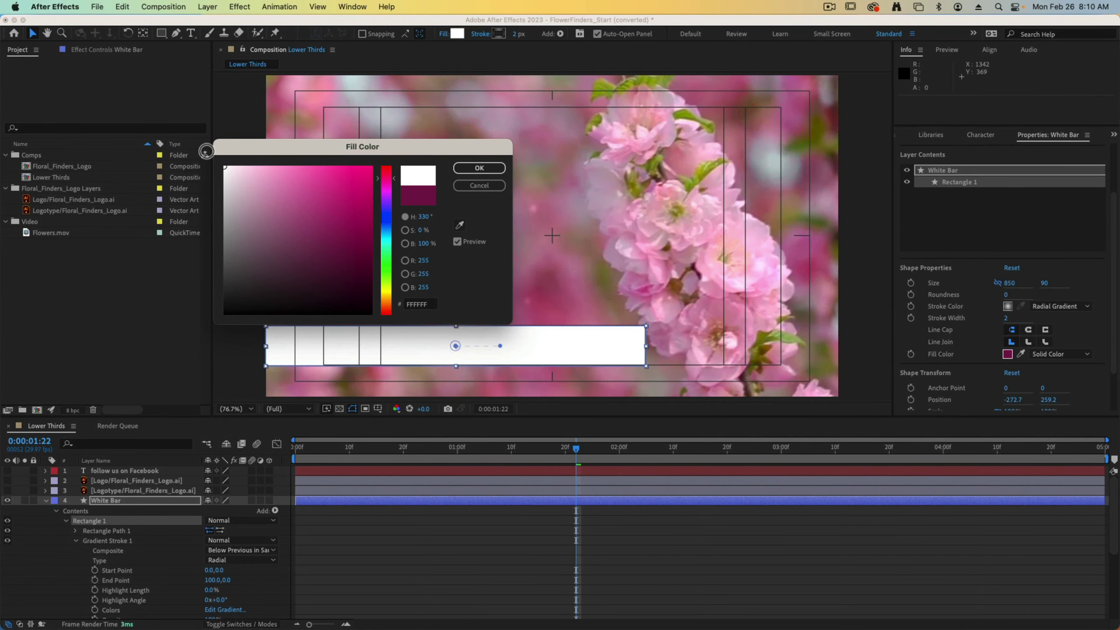
left_click(478, 168)
scroll(46, 557, "down", 5)
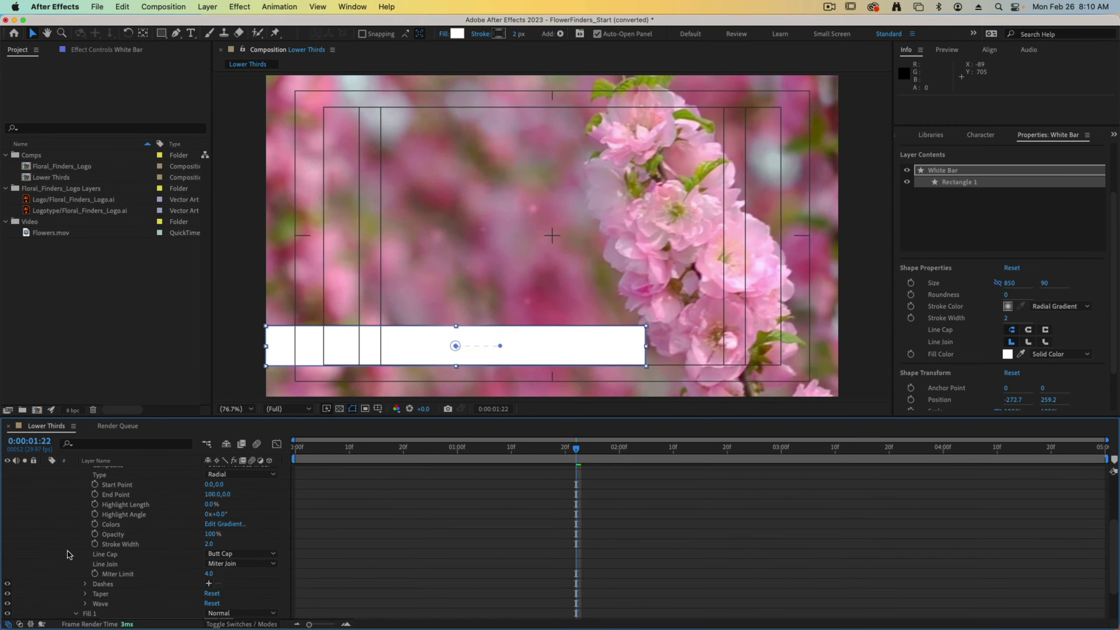
Step: Collapse the White Bar's properties and move the layer below Pink Bar in the layer stack
scroll(67, 529, "up", 4)
left_click(46, 501)
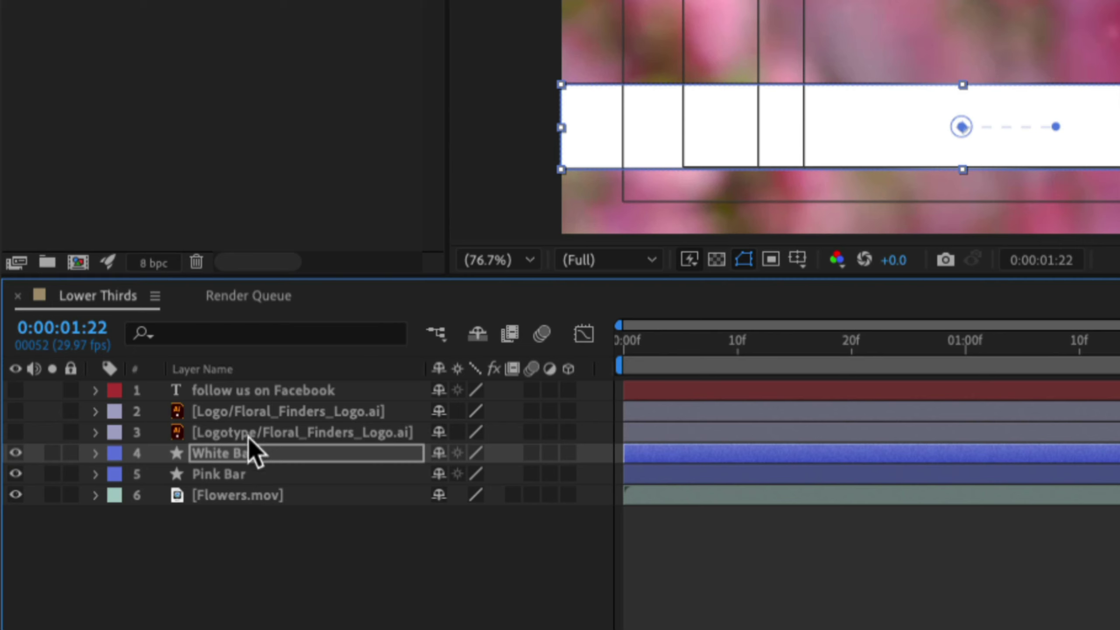
left_click_drag(266, 459, 259, 489)
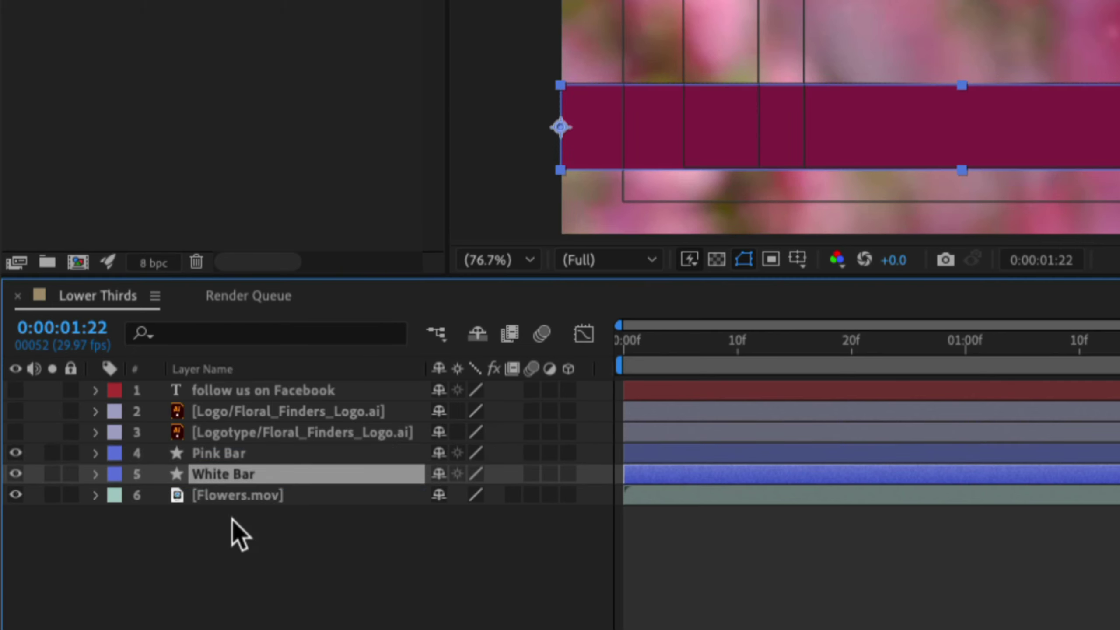
Step: Collapse the White Bar's Contents, expand its Transform properties and set its Y position to 610
left_click(95, 474)
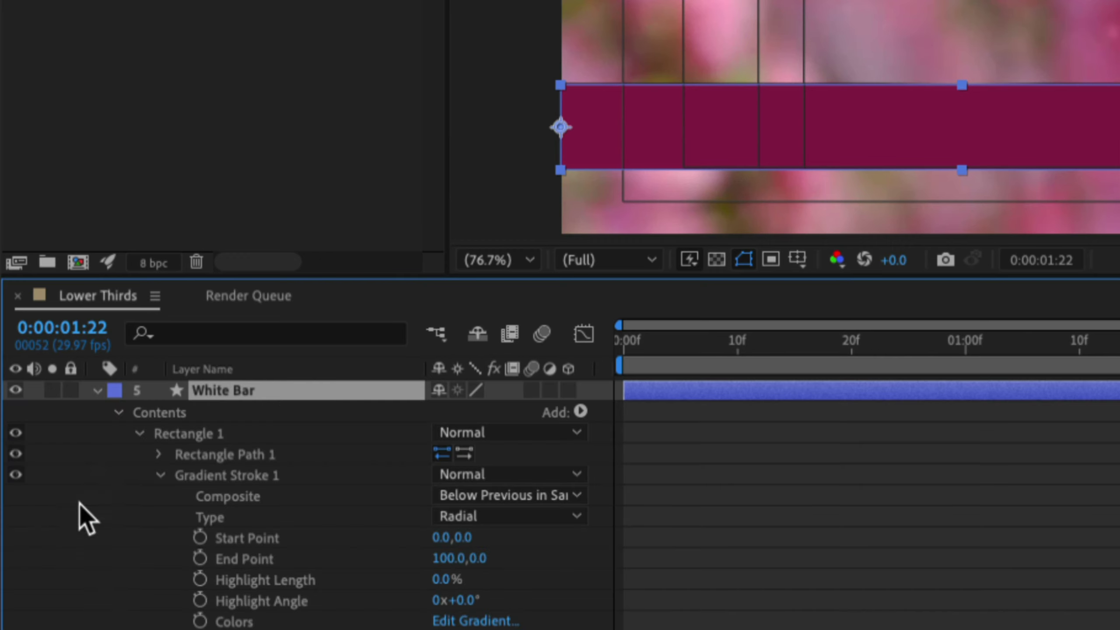
left_click(112, 417)
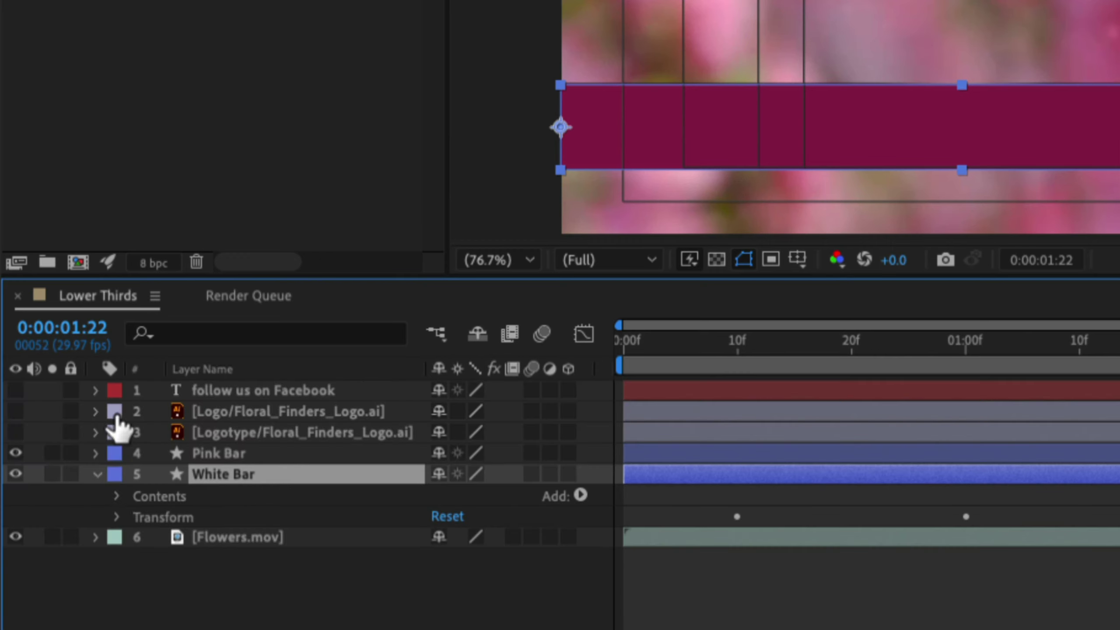
left_click(114, 518)
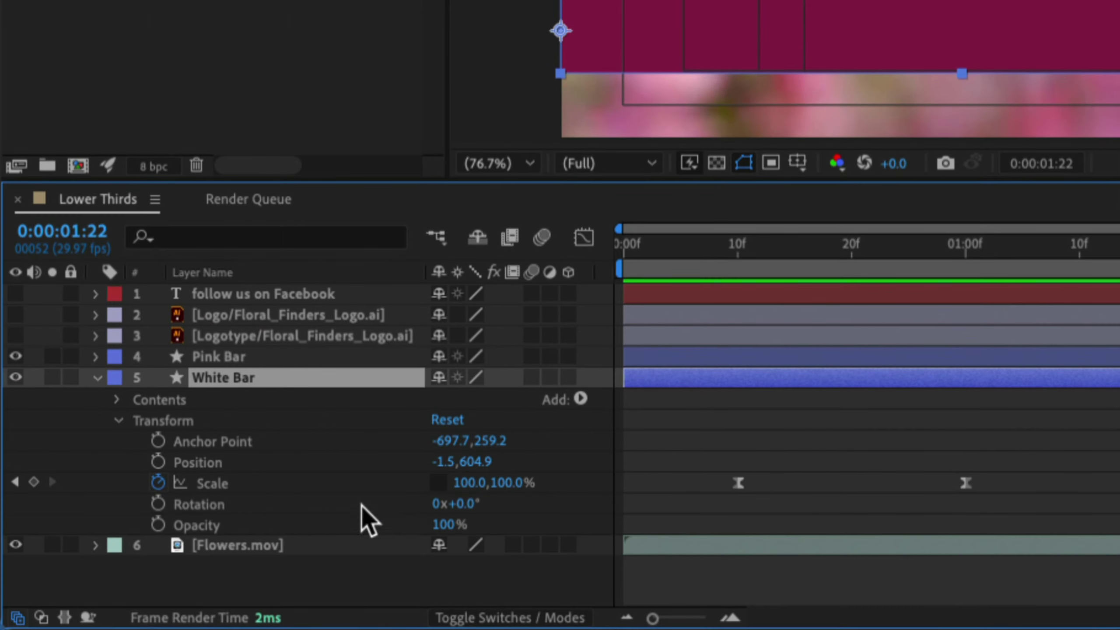
left_click(485, 462)
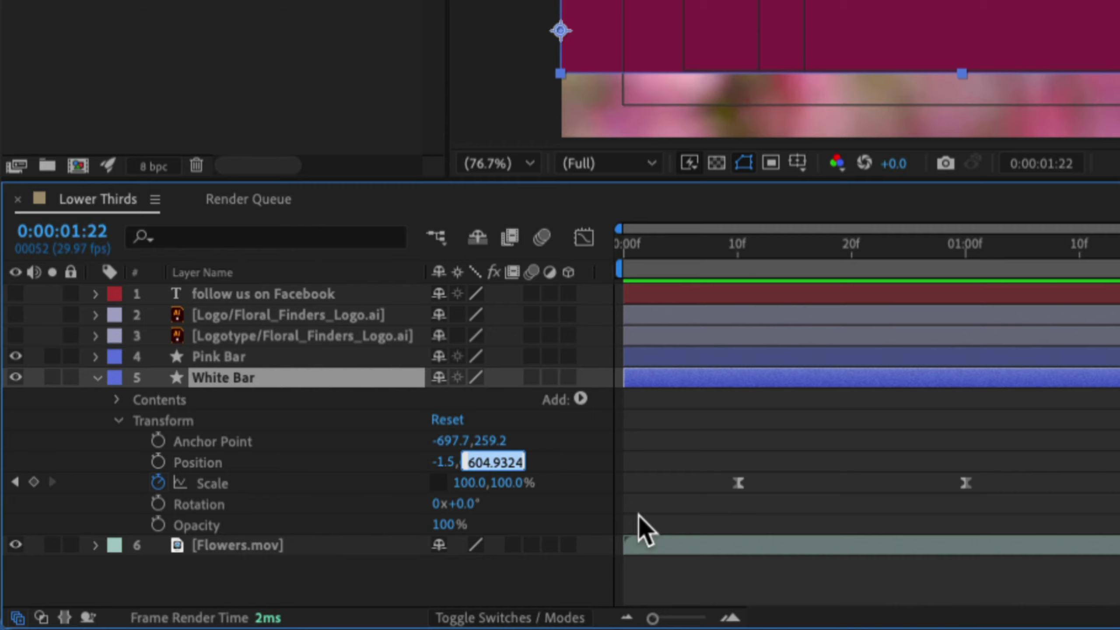
type("610")
key("Return")
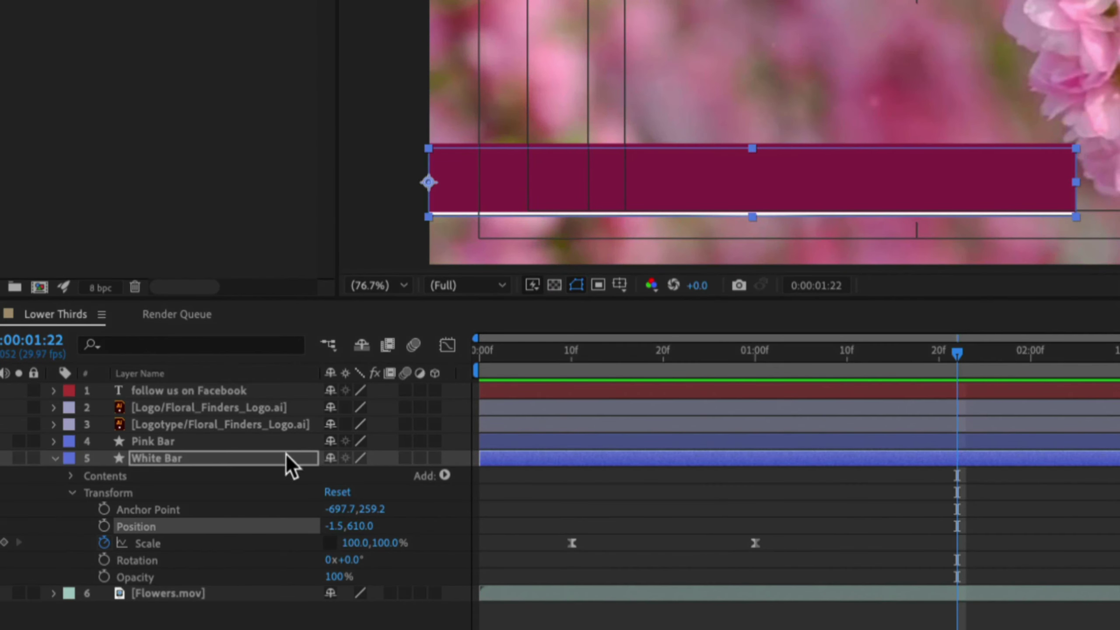
Step: Show only the White Bar's keyframed properties and shift the layer in time so that it starts at 0:00:00:10
left_click(530, 460)
key("u")
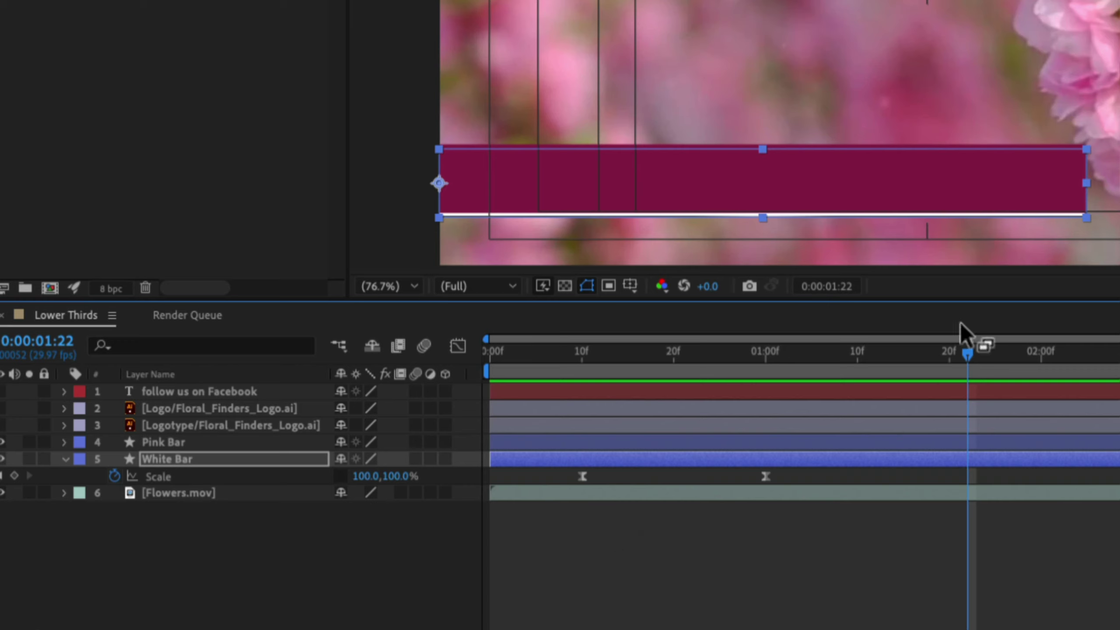
left_click_drag(964, 354, 582, 353)
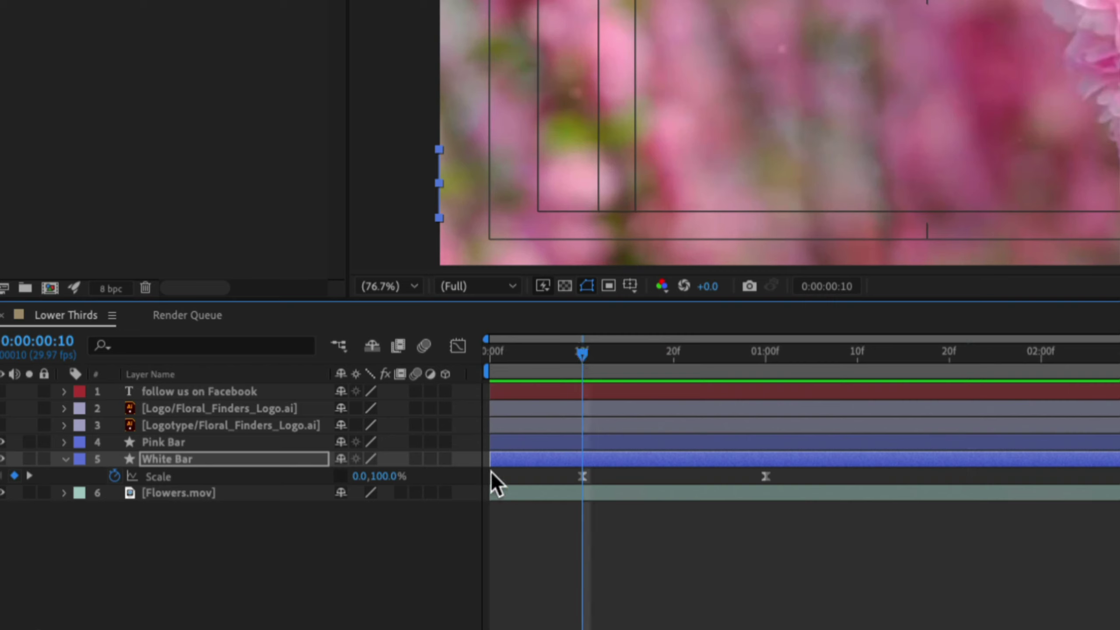
left_click_drag(503, 462, 595, 461)
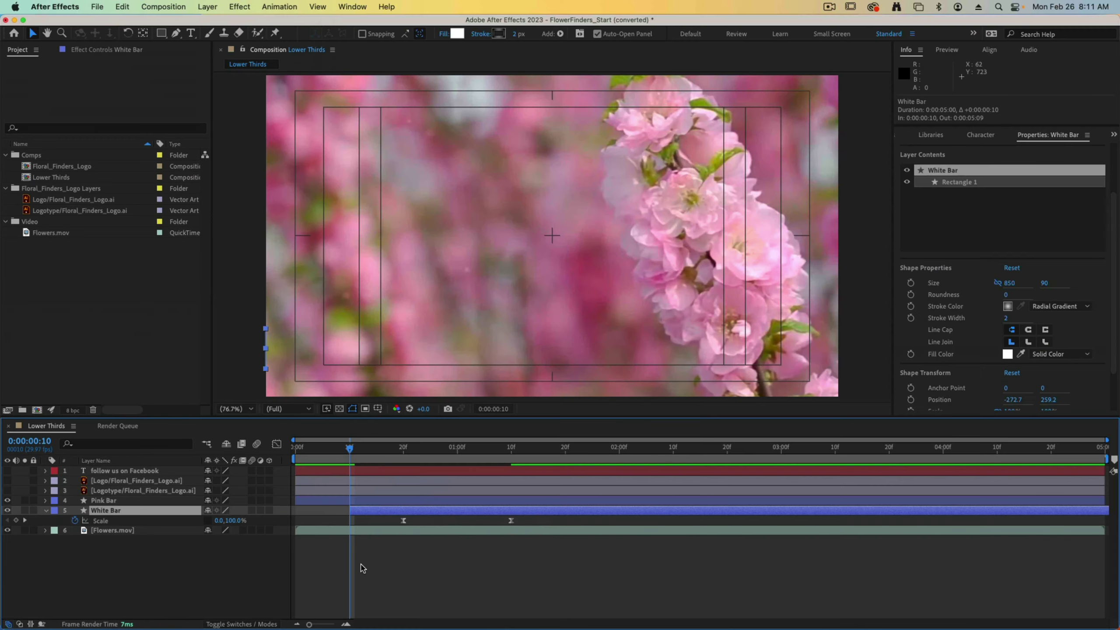
Step: Play back the staggered animation of both bars from the start of the composition and deselect the layer
left_click_drag(349, 451, 296, 448)
key("space")
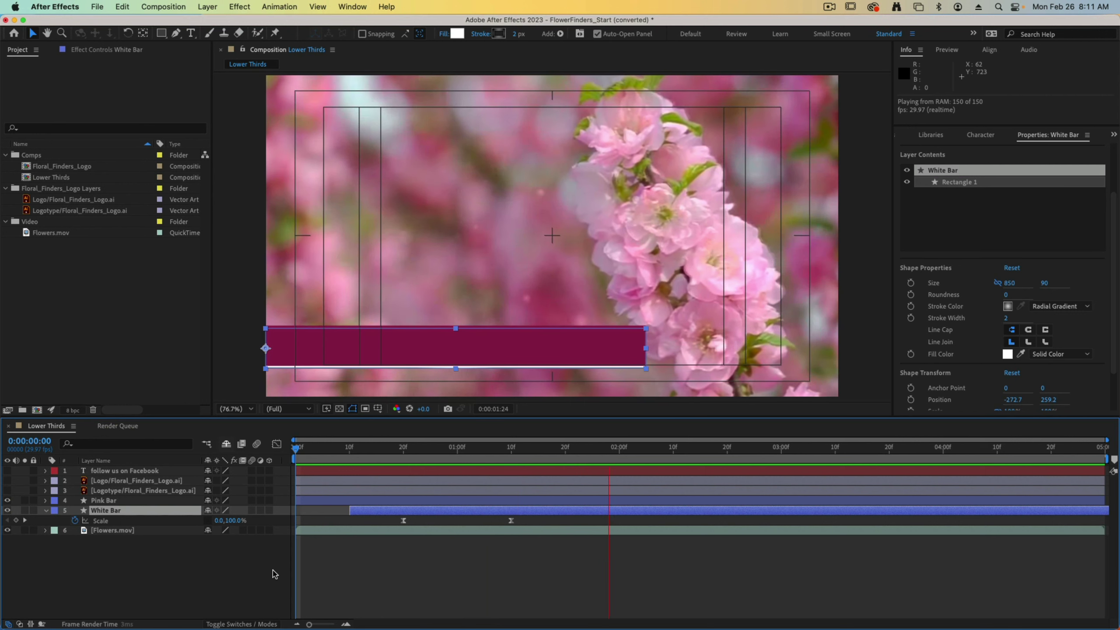
key("space")
left_click(708, 564)
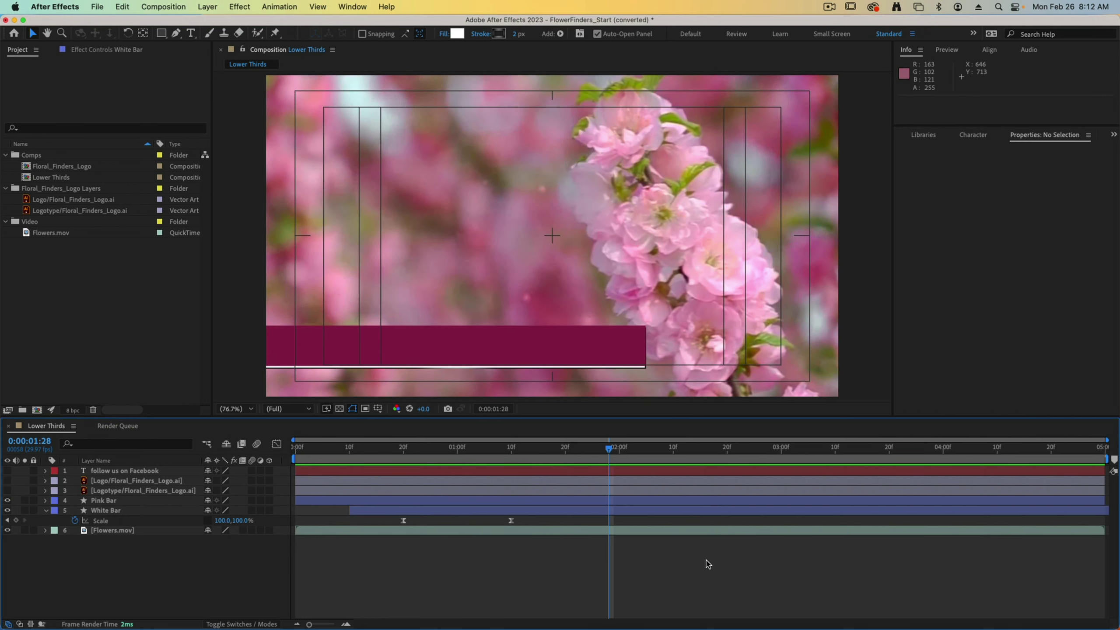
Step: Collapse the White Bar layer and turn on visibility for the Logo/Floral_Finders_Logo.ai layer
left_click(46, 511)
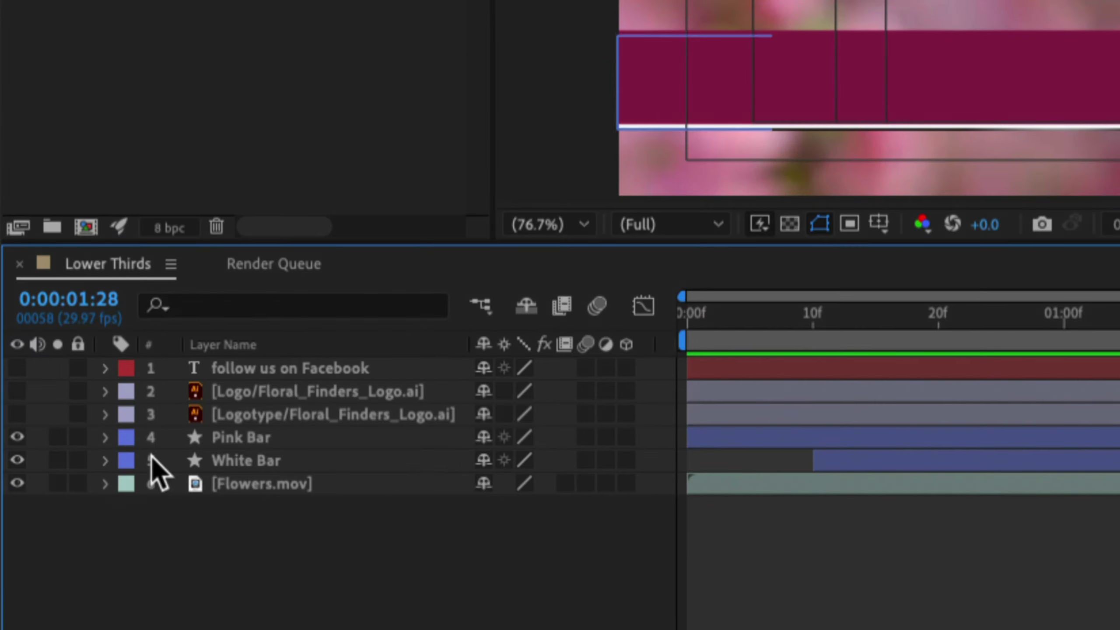
left_click(102, 480)
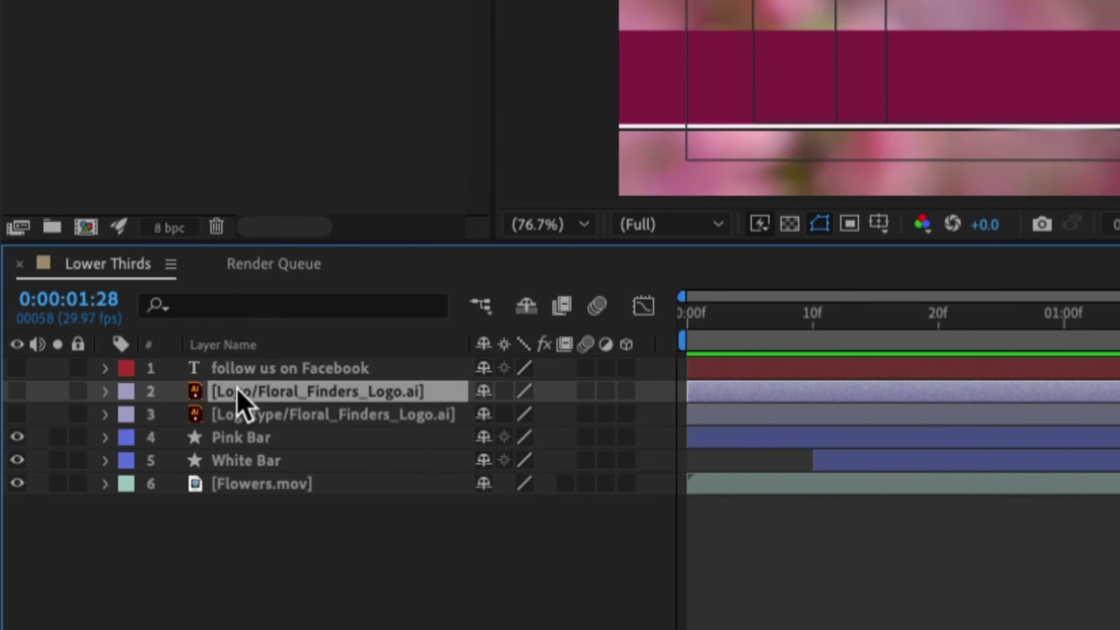
left_click(17, 390)
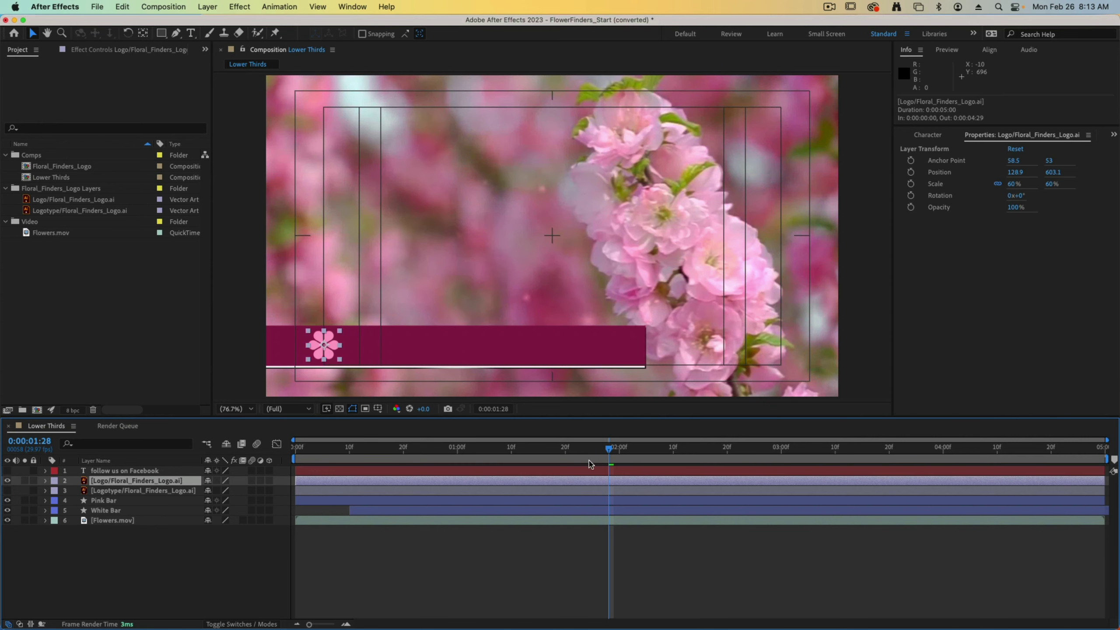
Step: Add Scale and Rotation keyframes to the flower logo layer at 0:00:01:00
left_click_drag(611, 449, 458, 449)
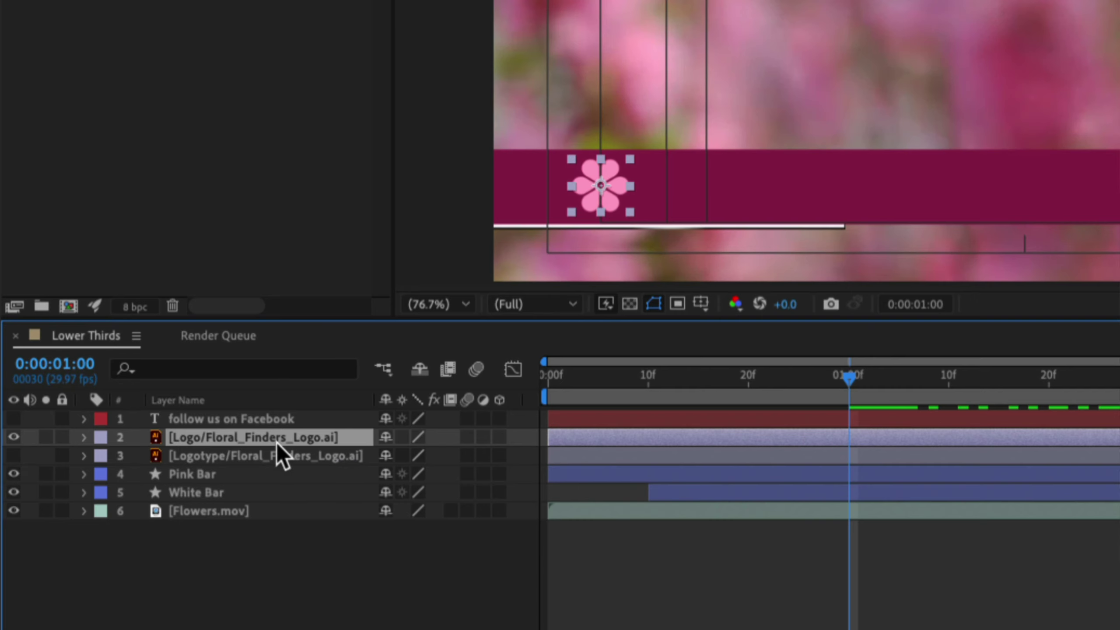
key("s")
key("shift+r")
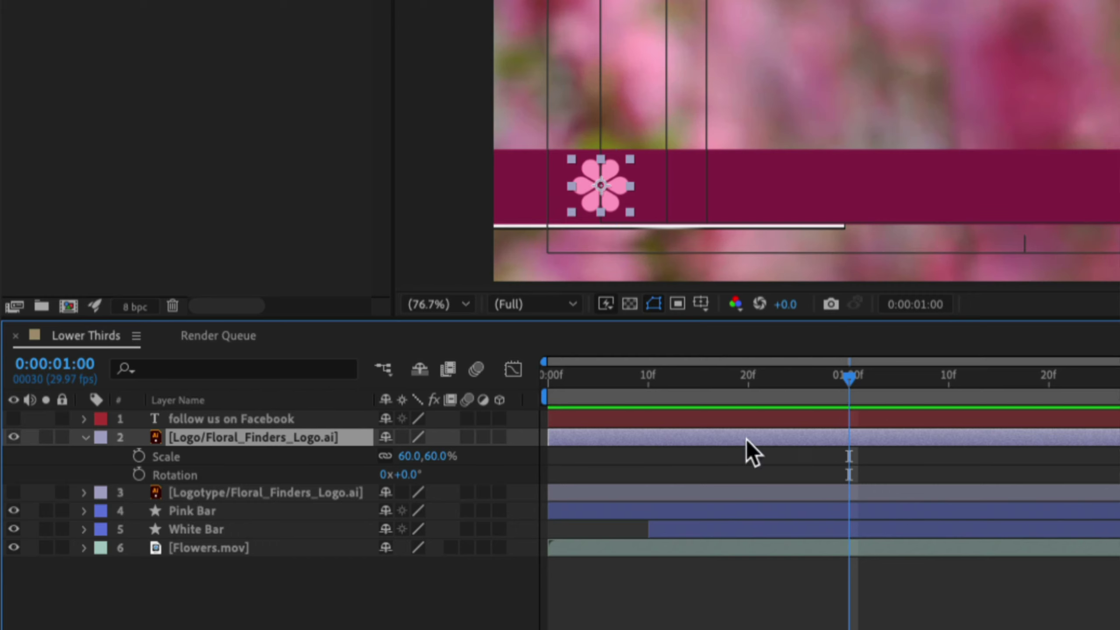
left_click(139, 457)
left_click(139, 475)
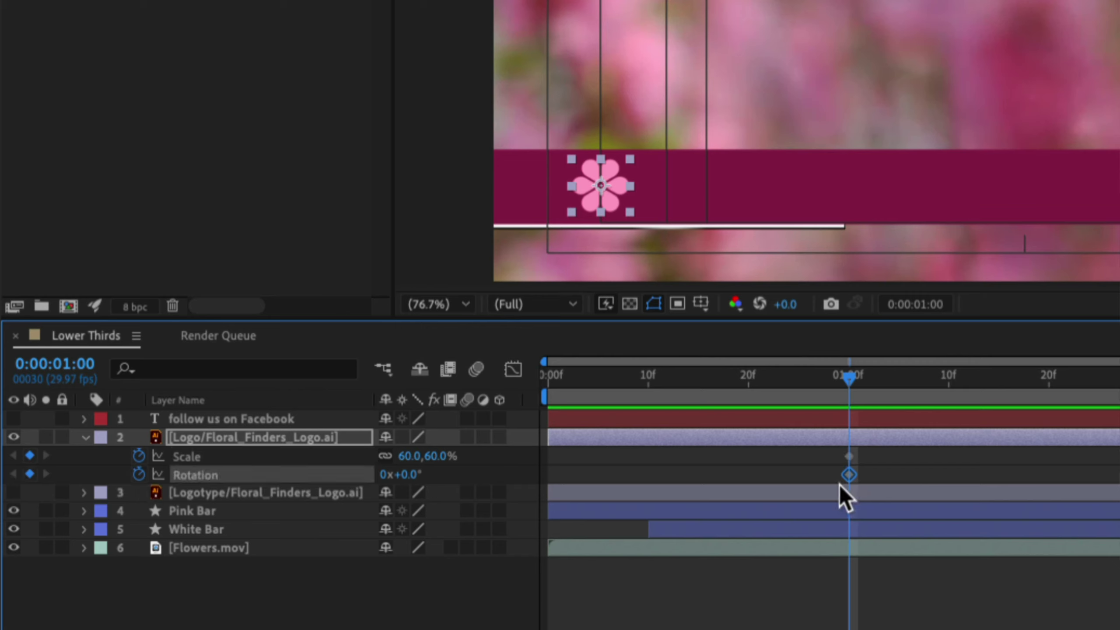
Step: At 0:00:00:10, set the flower logo's Scale to 0% and its Rotation to 90 degrees
left_click_drag(849, 379, 649, 374)
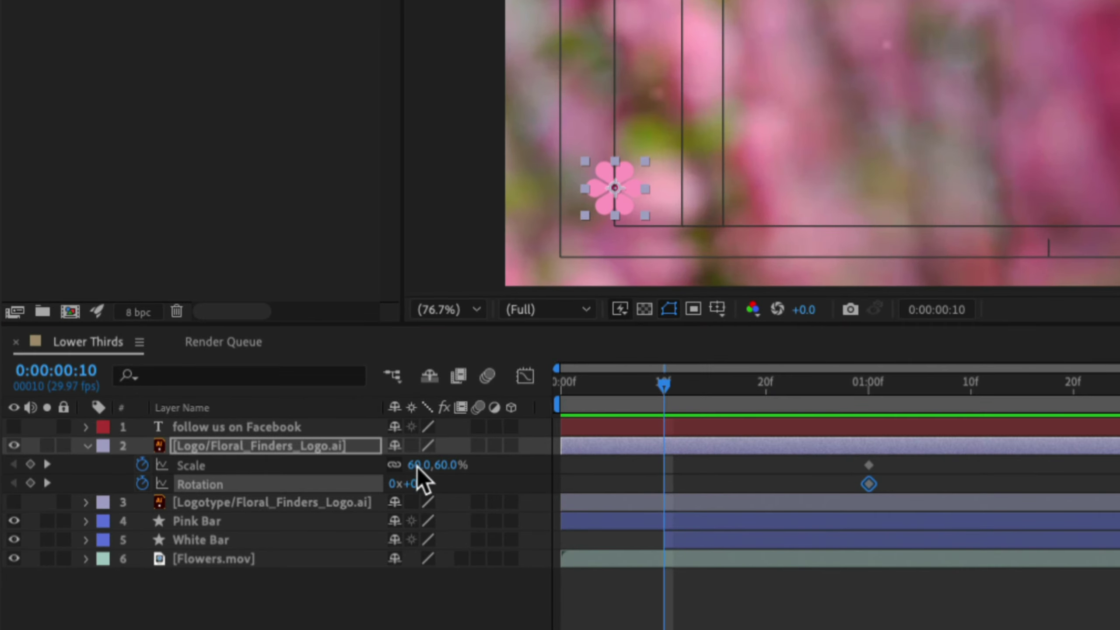
left_click(419, 466)
type("0")
key("Tab")
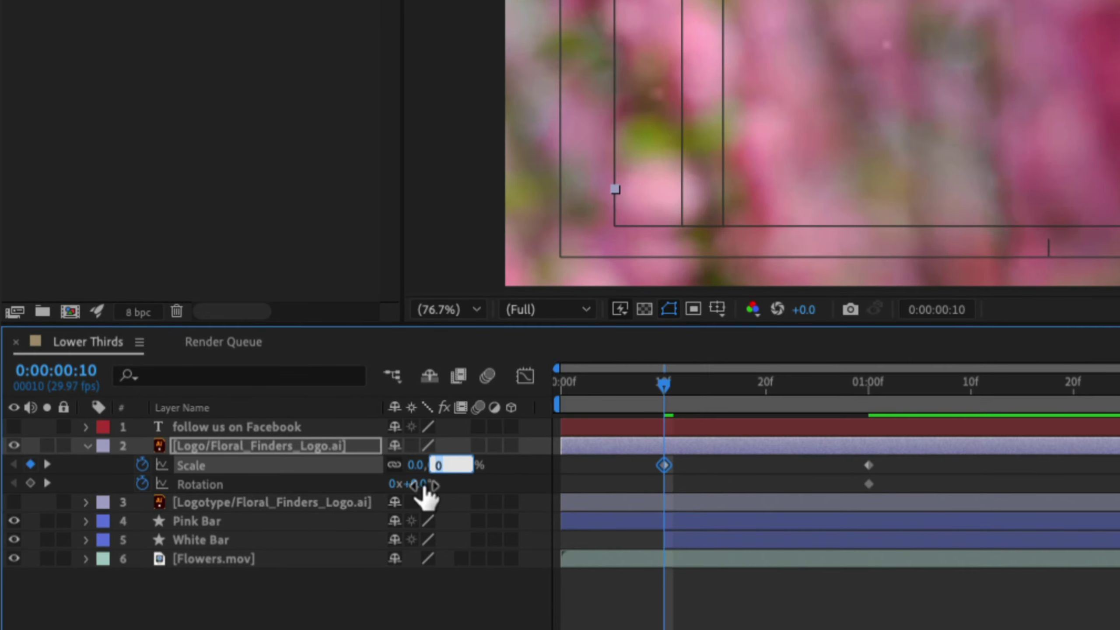
left_click(424, 484)
type("90")
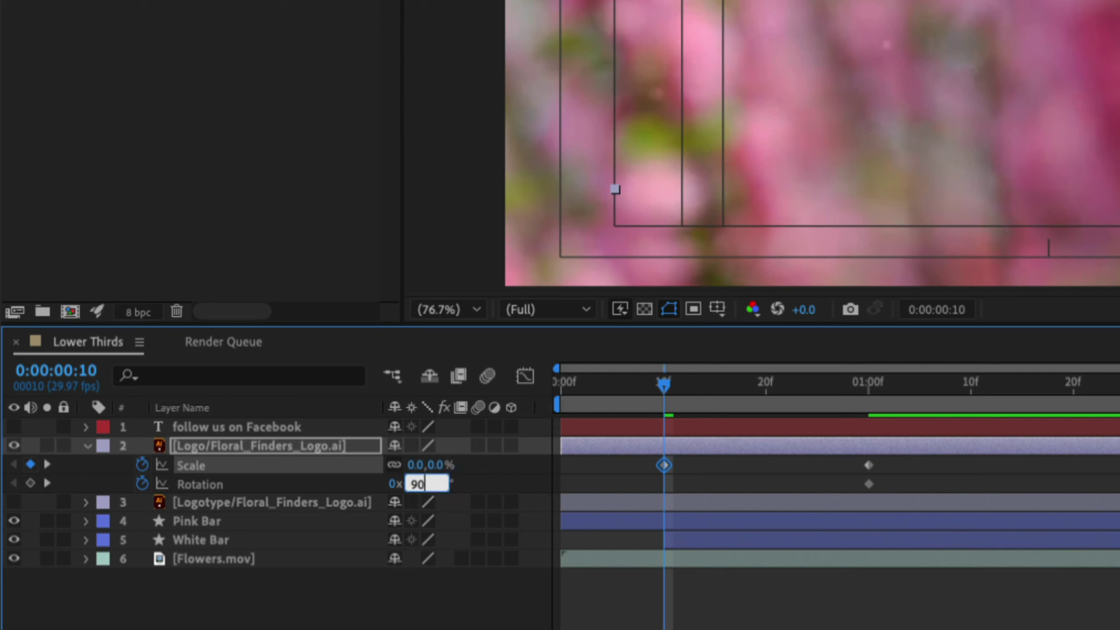
key("Return")
Step: Apply Easy Ease to all of the flower logo's Scale and Rotation keyframes and play back the animation from the start
left_click(613, 465)
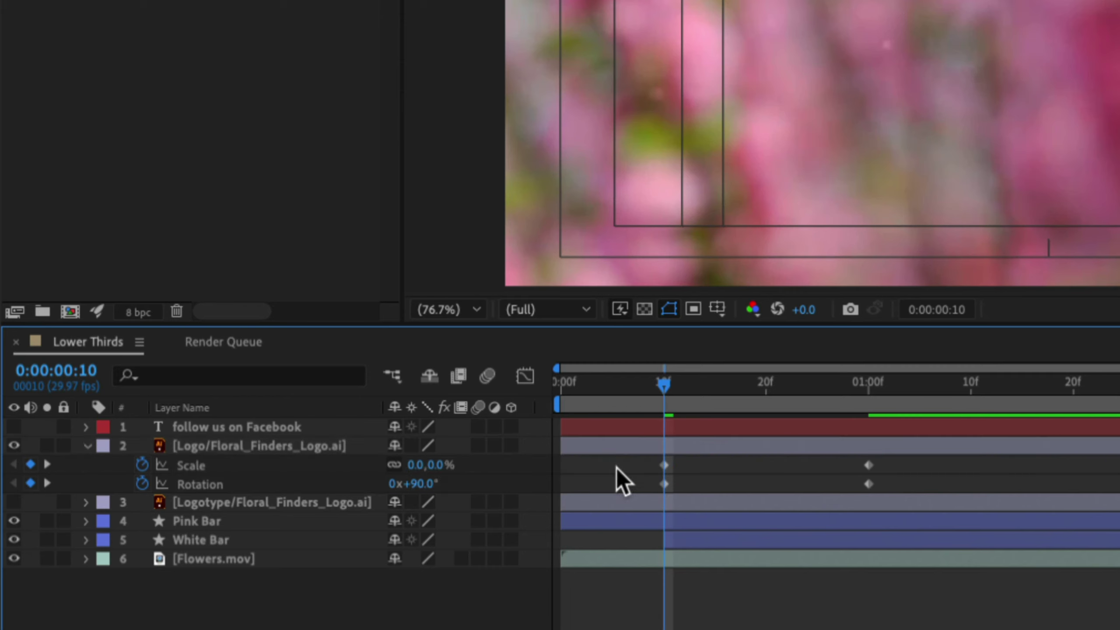
left_click_drag(646, 464, 898, 488)
mouse_move(867, 468)
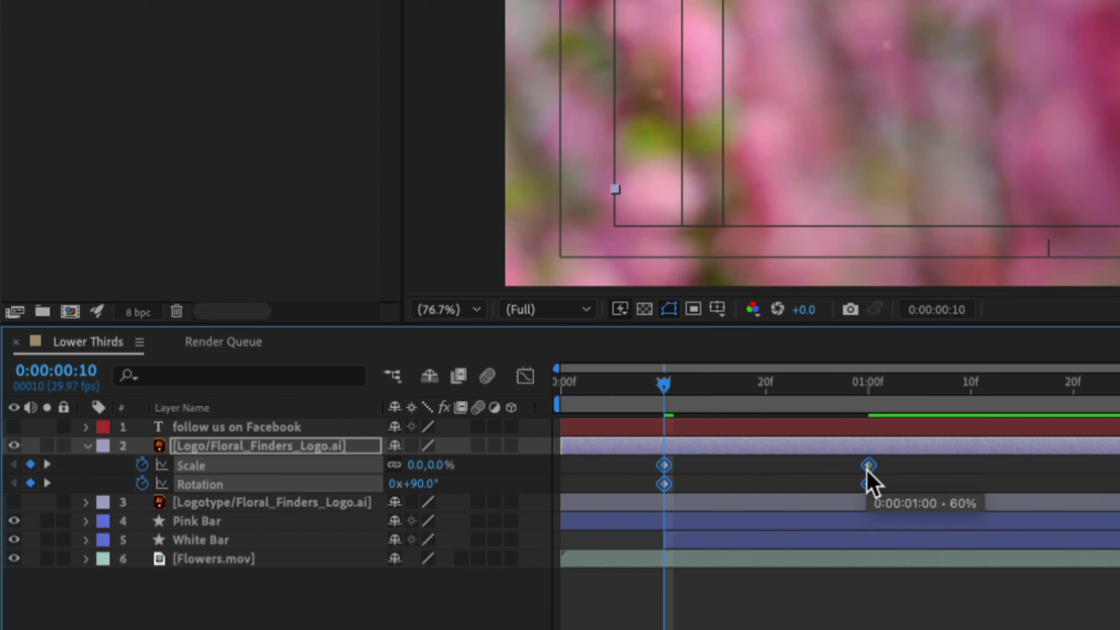
key("F9")
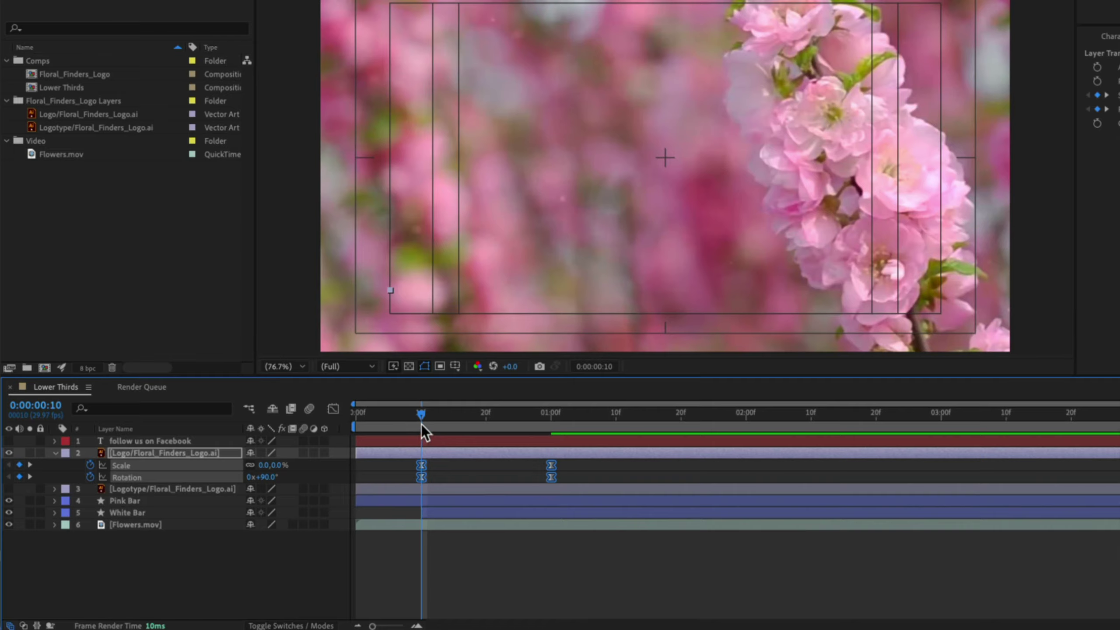
left_click_drag(422, 424, 374, 417)
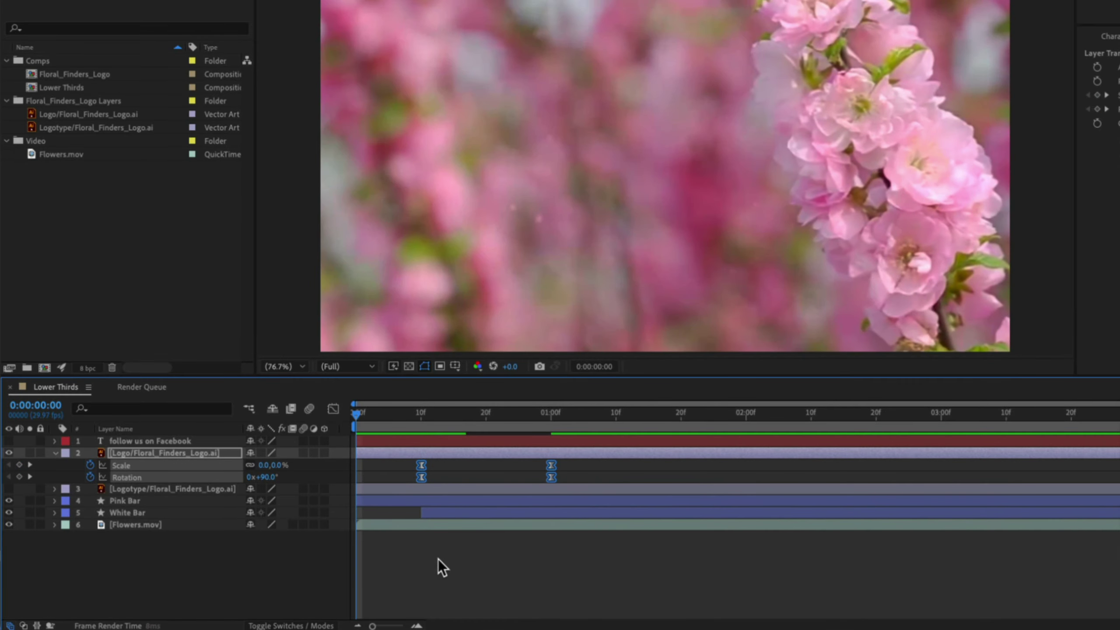
key("space")
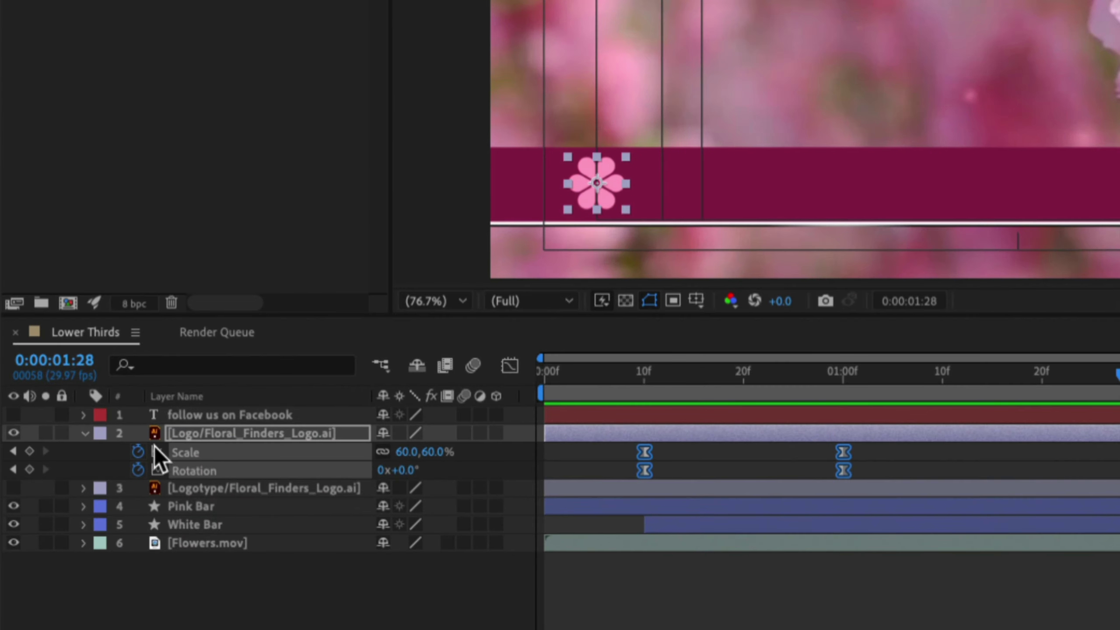
Step: Collapse the flower logo layer and turn on visibility for the Logotype/Floral_Finders_Logo.ai layer
left_click(83, 433)
left_click(200, 451)
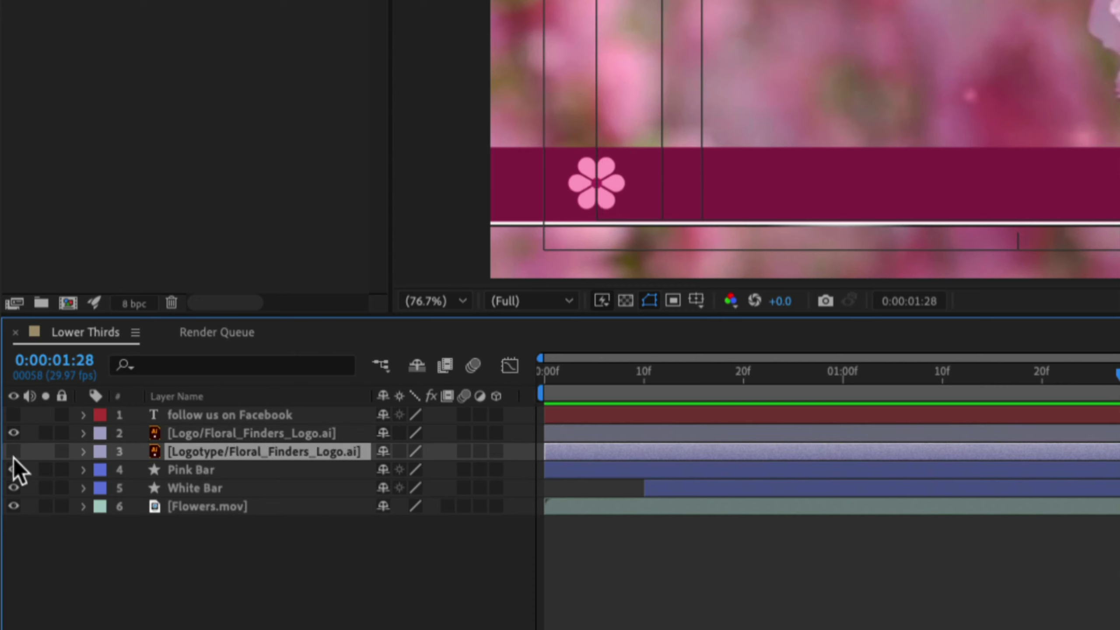
left_click(13, 452)
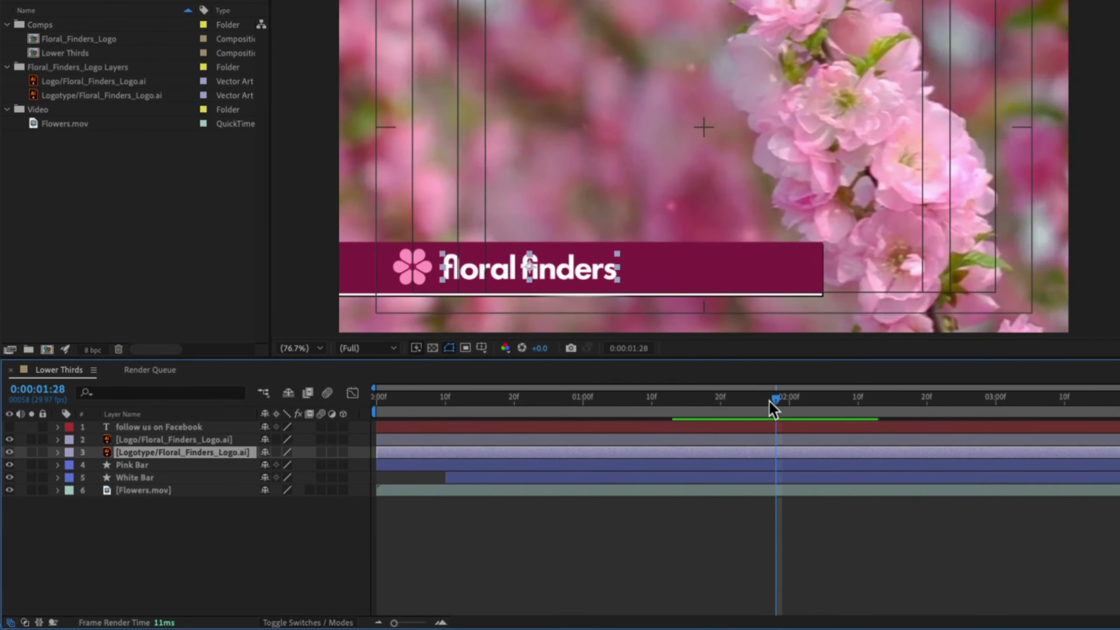
Step: Add a Position keyframe to the logotype layer at 0:00:01:00
left_click_drag(1116, 384, 862, 388)
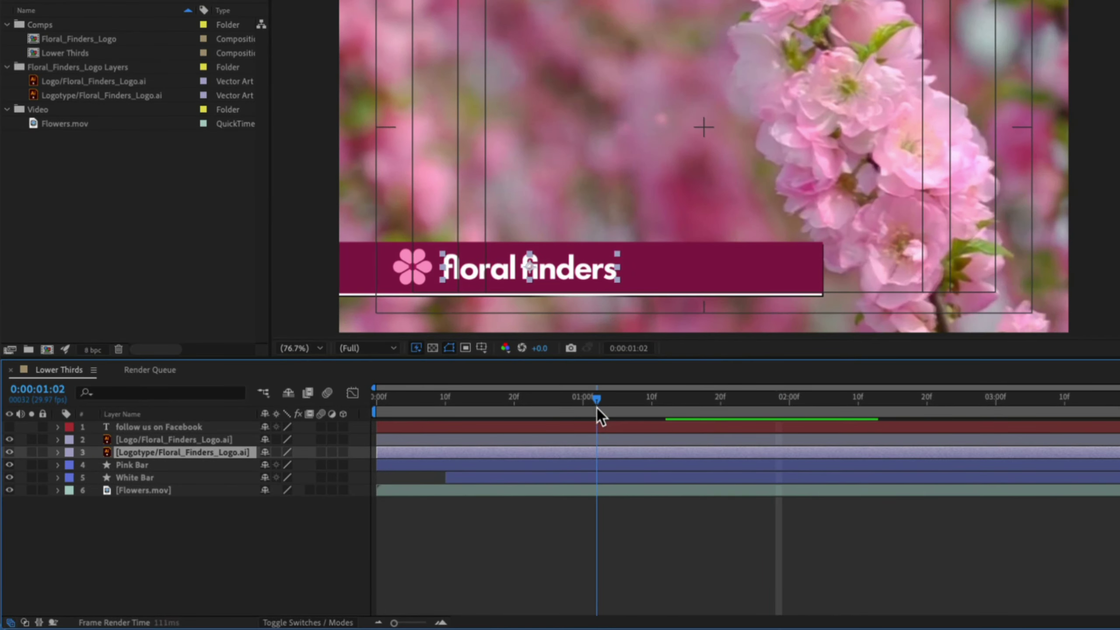
left_click_drag(597, 408, 578, 409)
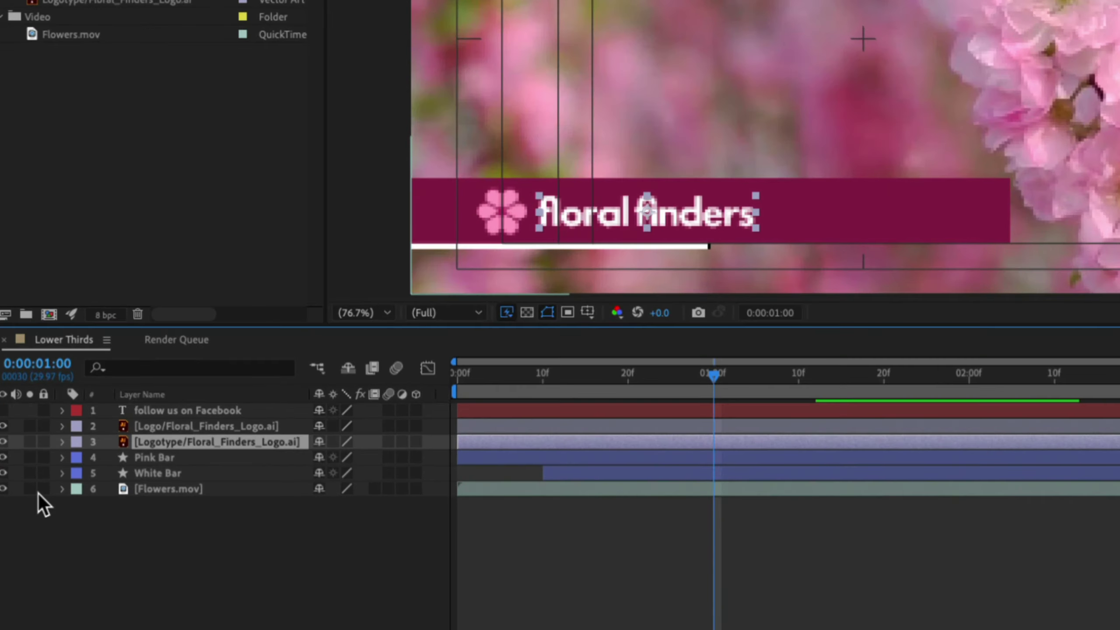
key("p")
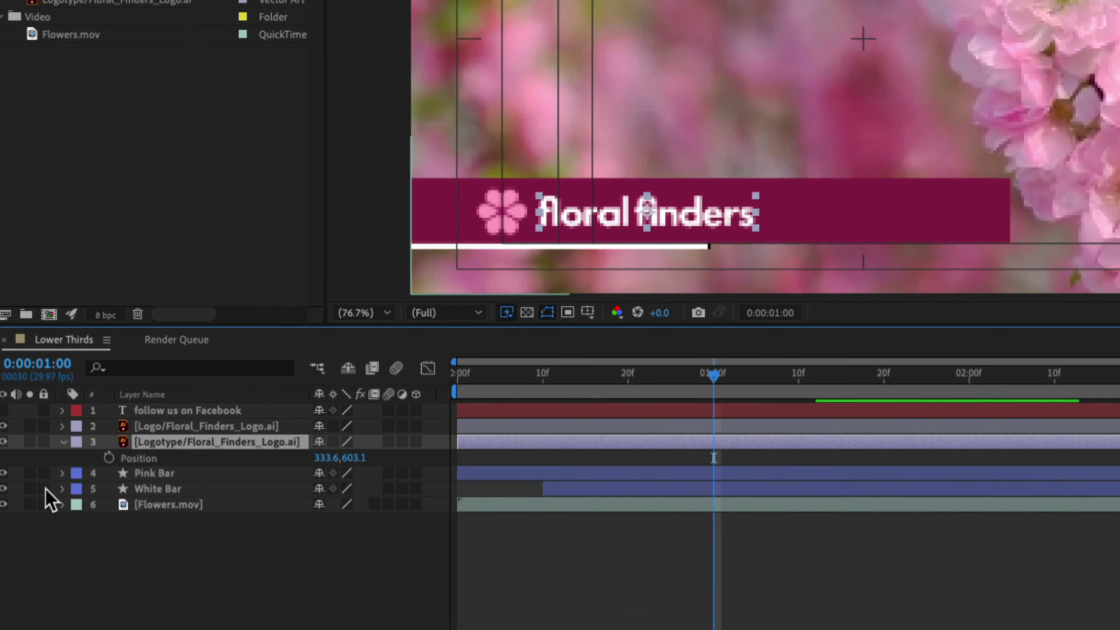
left_click(109, 458)
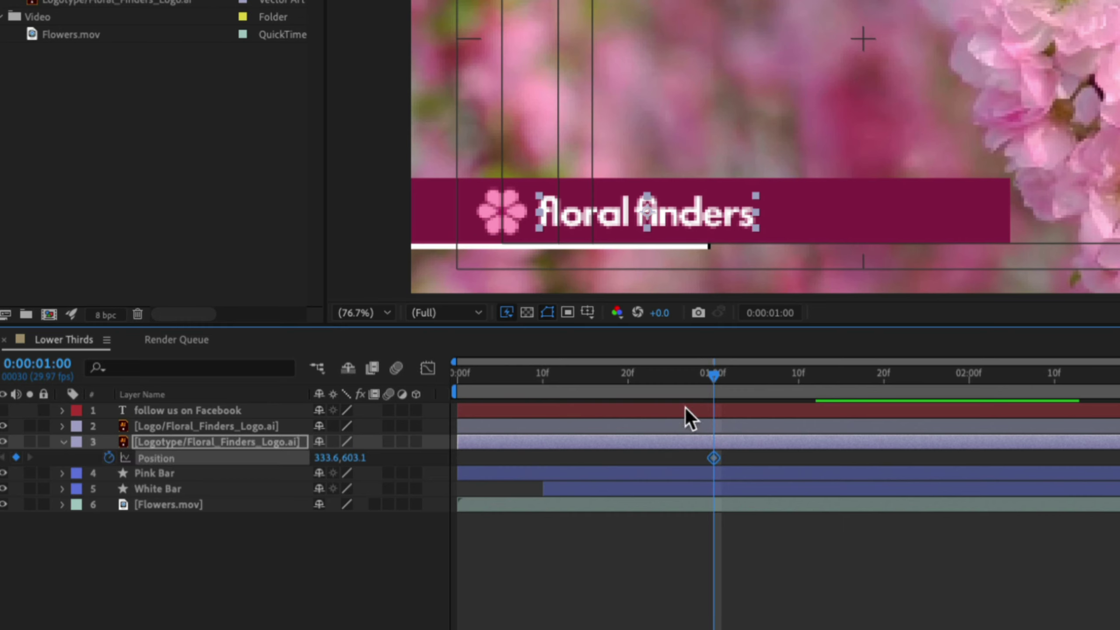
Step: At 0:00:00:10, set the logotype layer's Position to 295, 603
left_click_drag(714, 376, 543, 376)
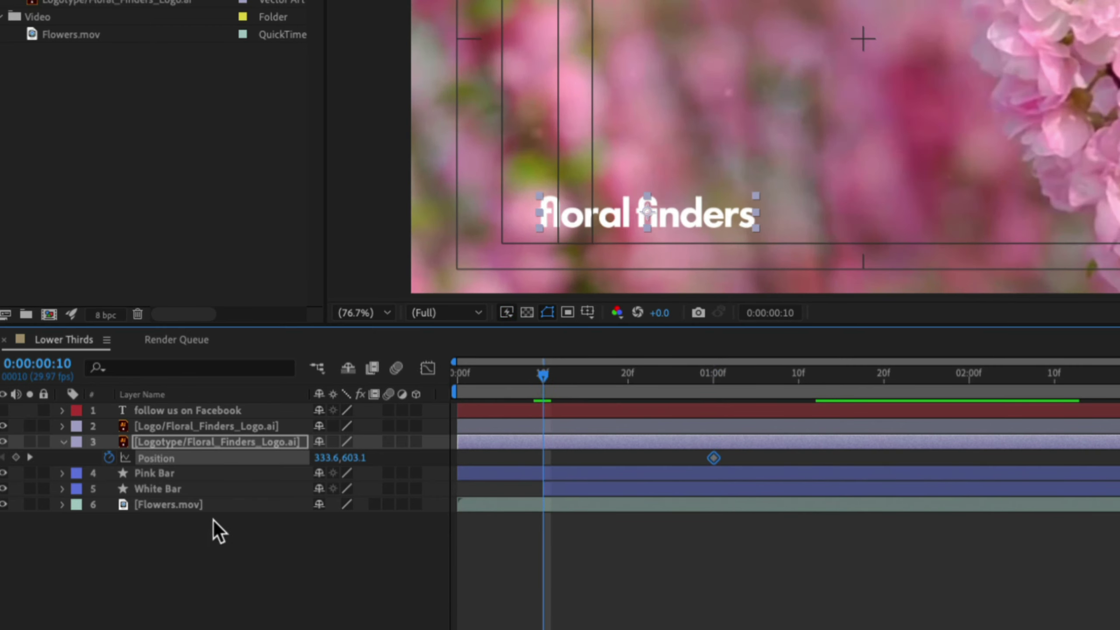
left_click(330, 459)
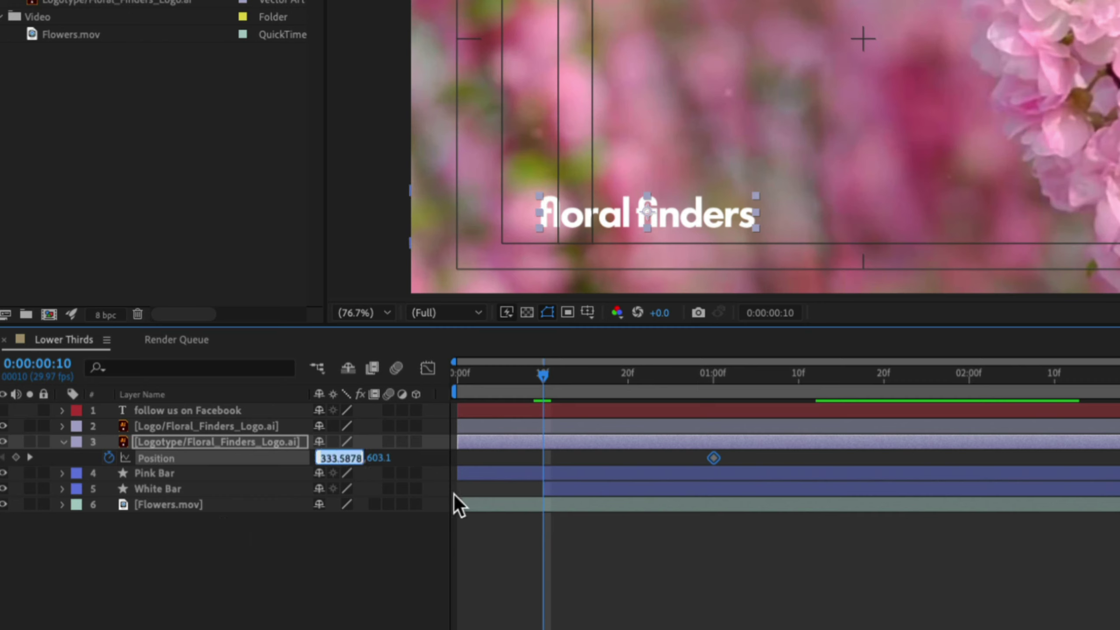
type("295")
key("Tab")
type("60")
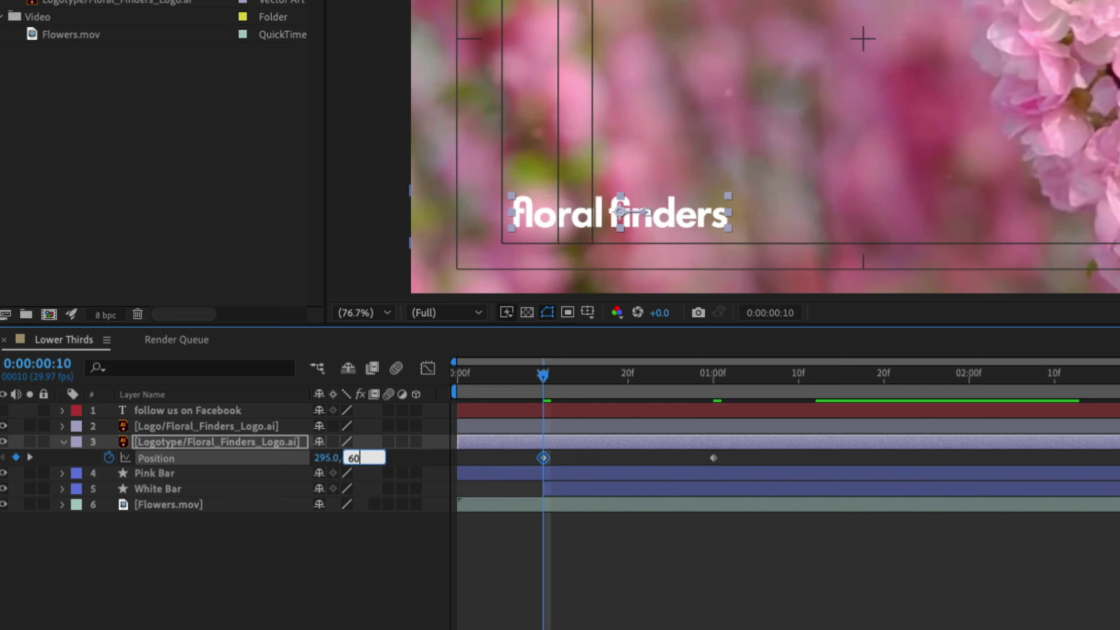
type("3")
key("Tab")
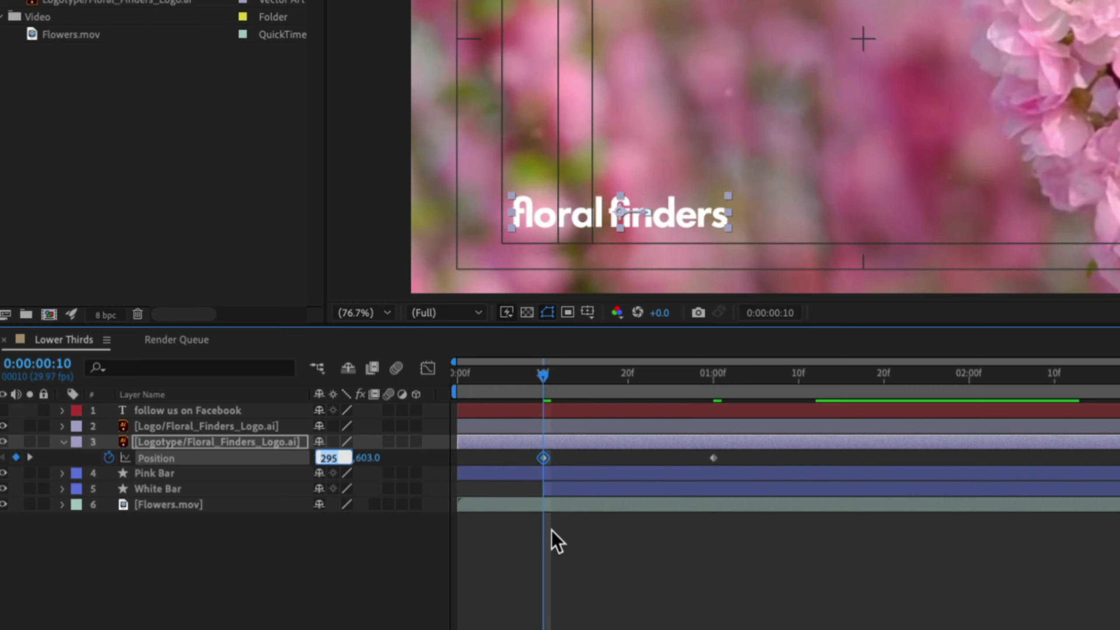
Step: Apply Easy Ease to both of the logotype's Position keyframes, check the early frames, and collapse the layer
left_click_drag(538, 385, 399, 383)
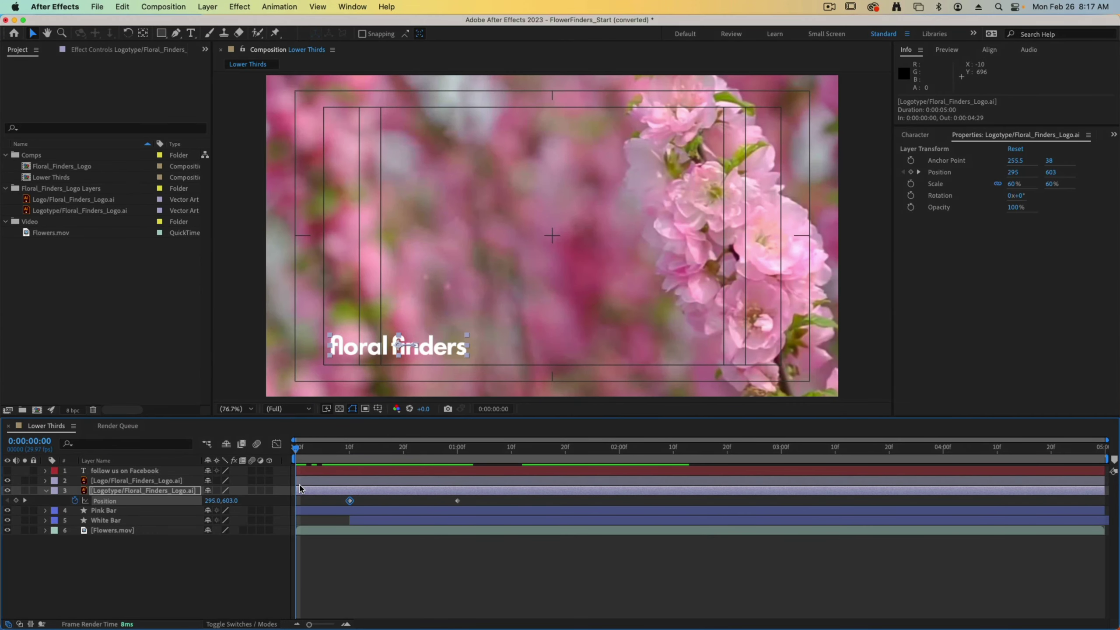
left_click_drag(470, 497, 333, 522)
key("F9")
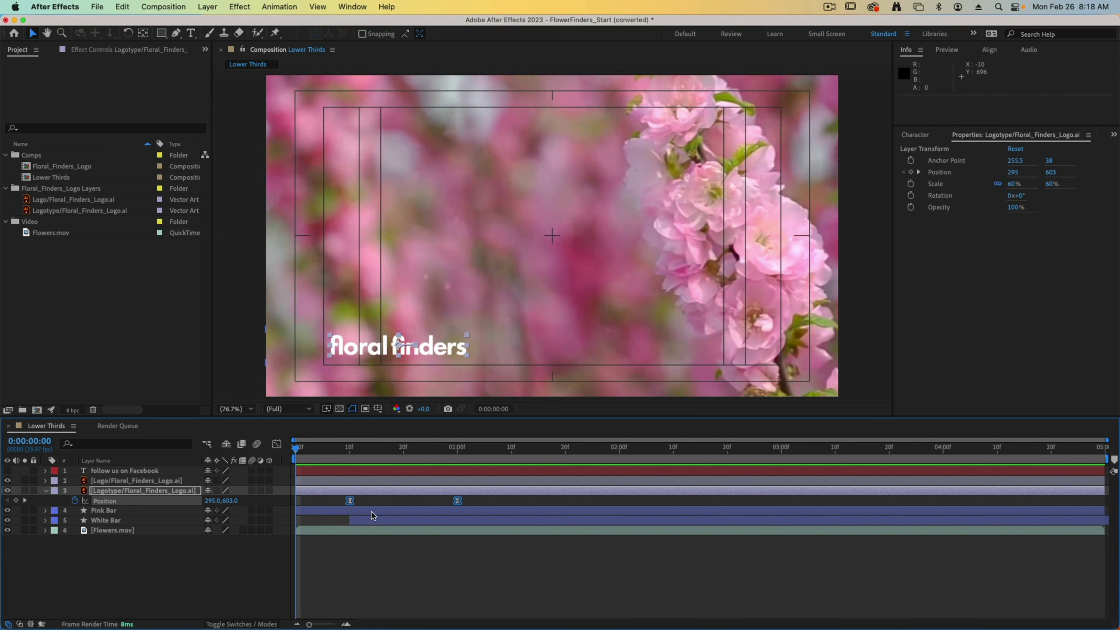
left_click_drag(296, 451, 355, 450)
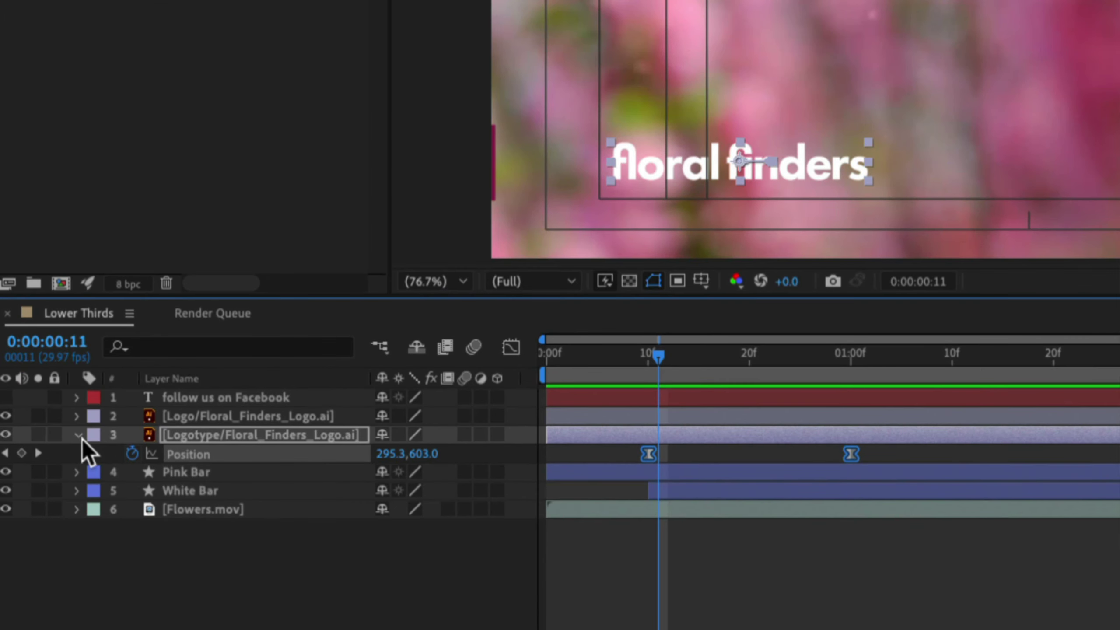
left_click(46, 490)
Step: Duplicate the Pink Bar layer and rename the copy "Track Matte"
left_click(241, 453)
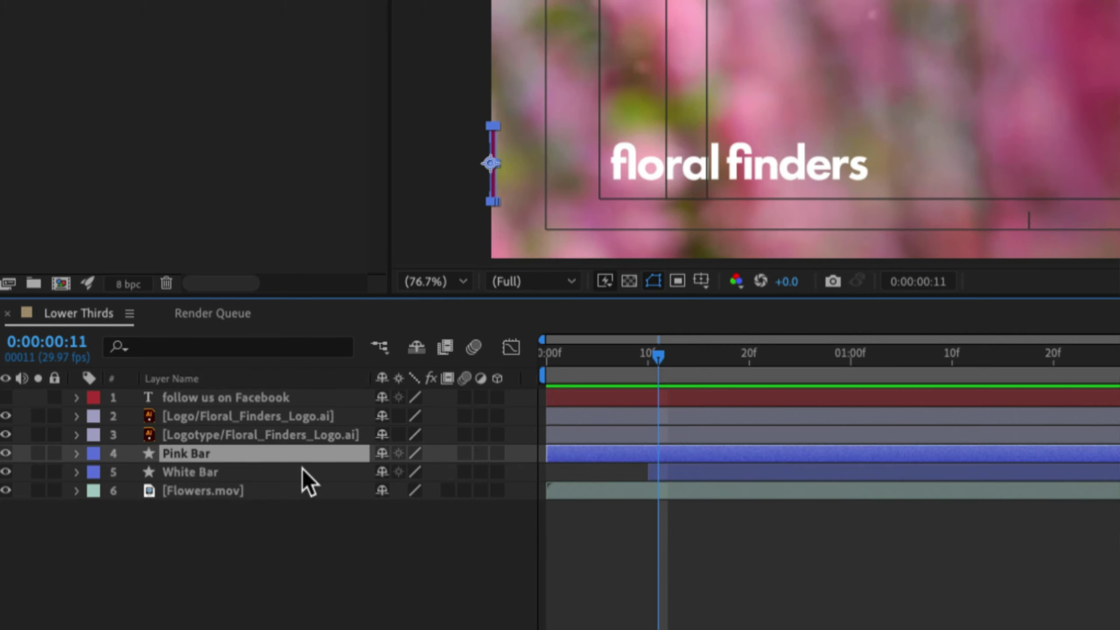
key("ctrl+d")
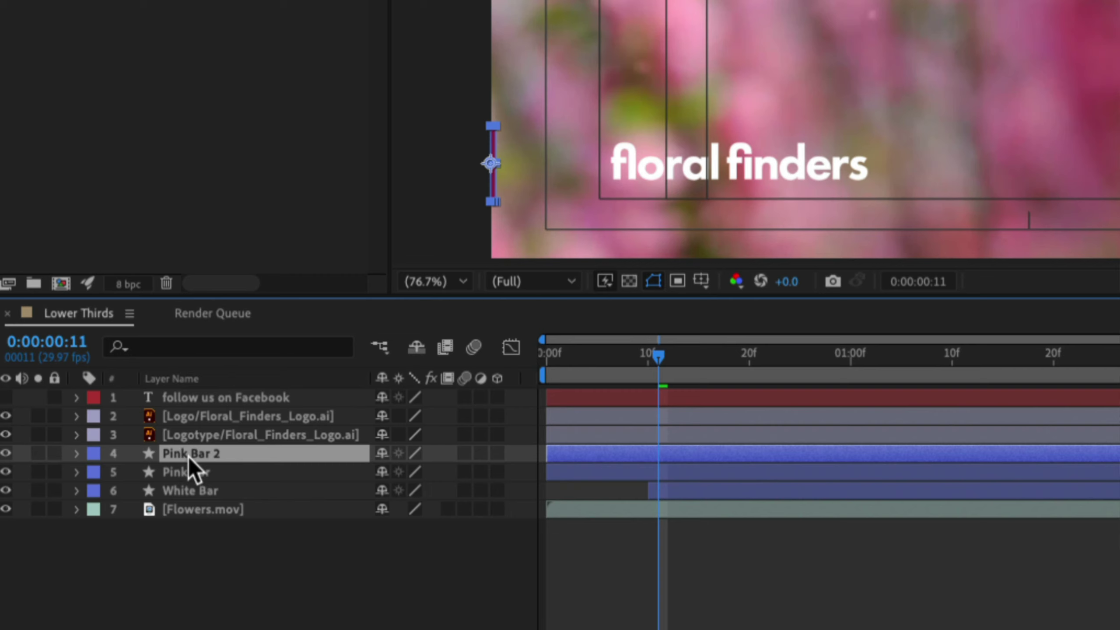
key("Return")
type("Tra")
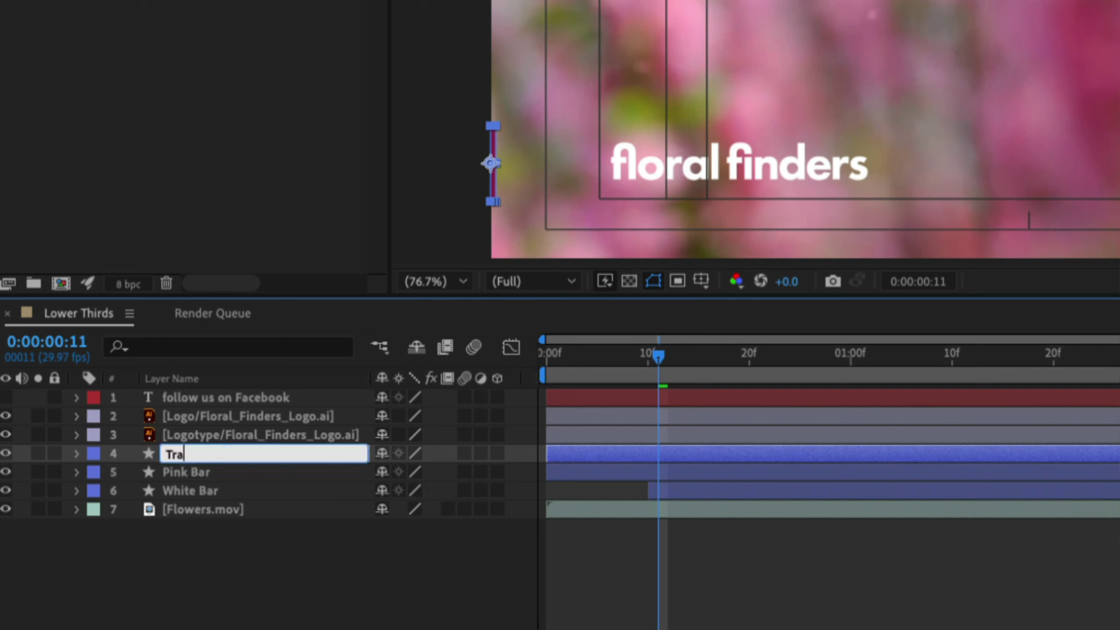
type("ck Matte")
key("Return")
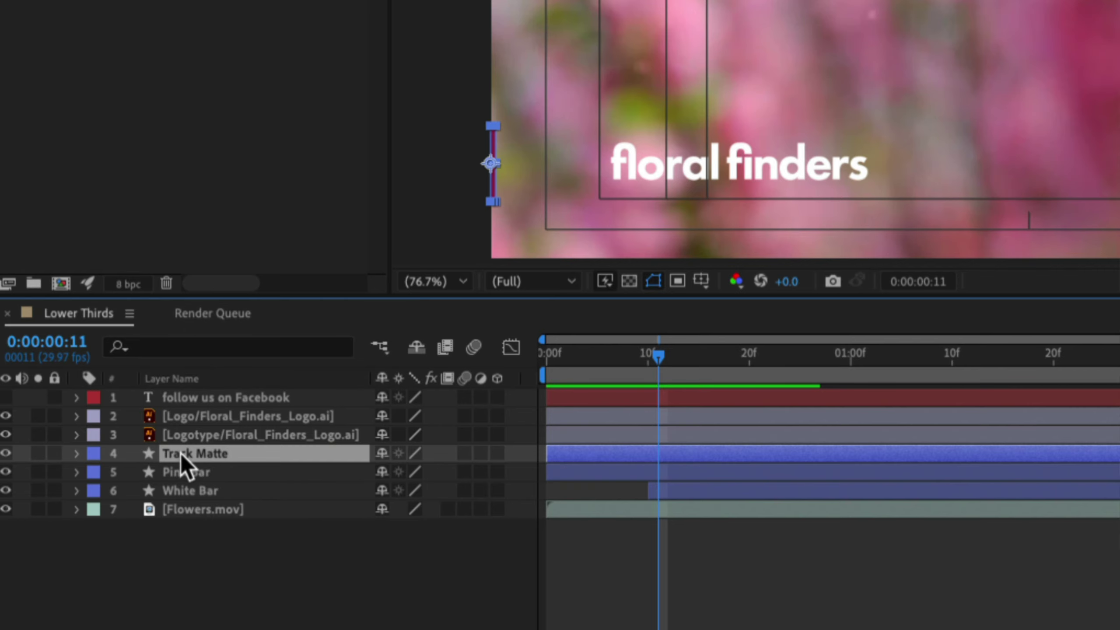
Step: Move the Track Matte layer directly above the logotype layer and assign it as the logotype's track matte
left_click_drag(179, 457, 181, 430)
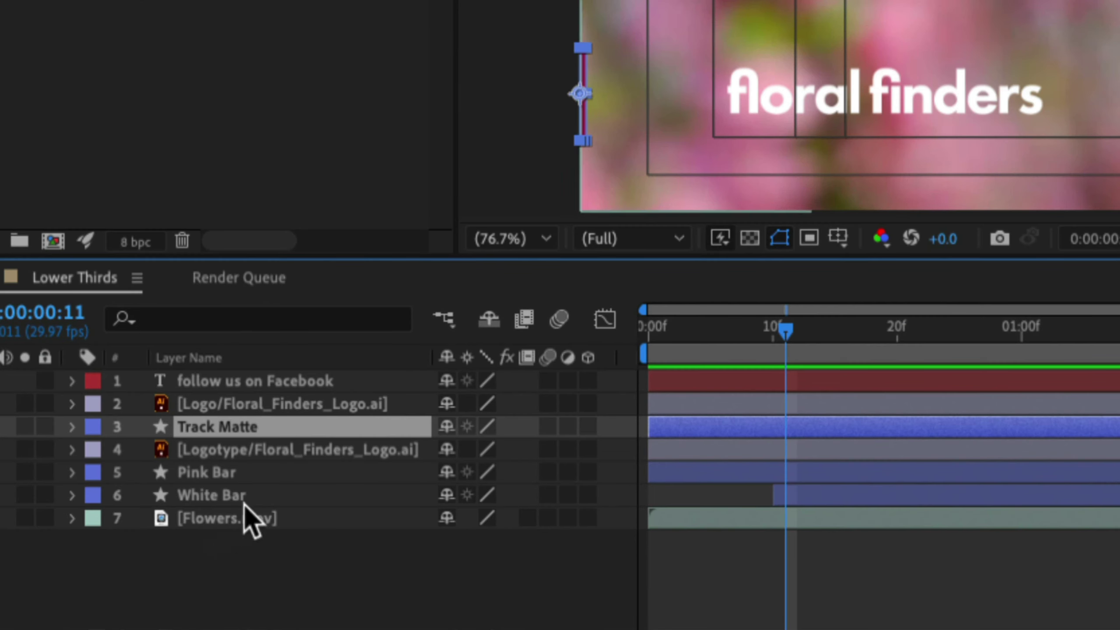
left_click(141, 473)
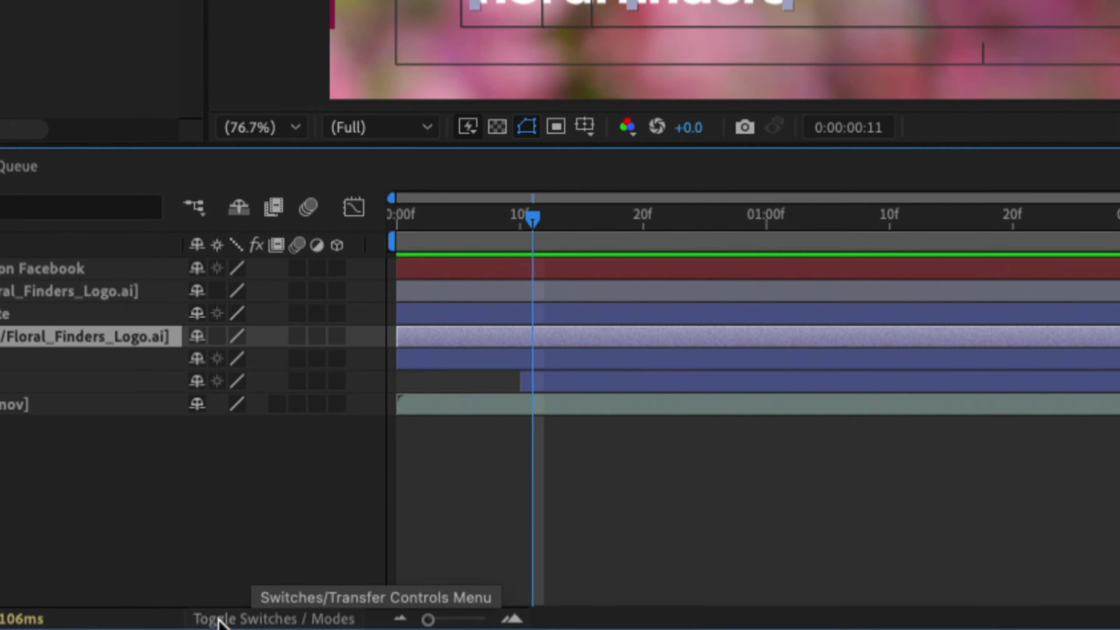
left_click(218, 619)
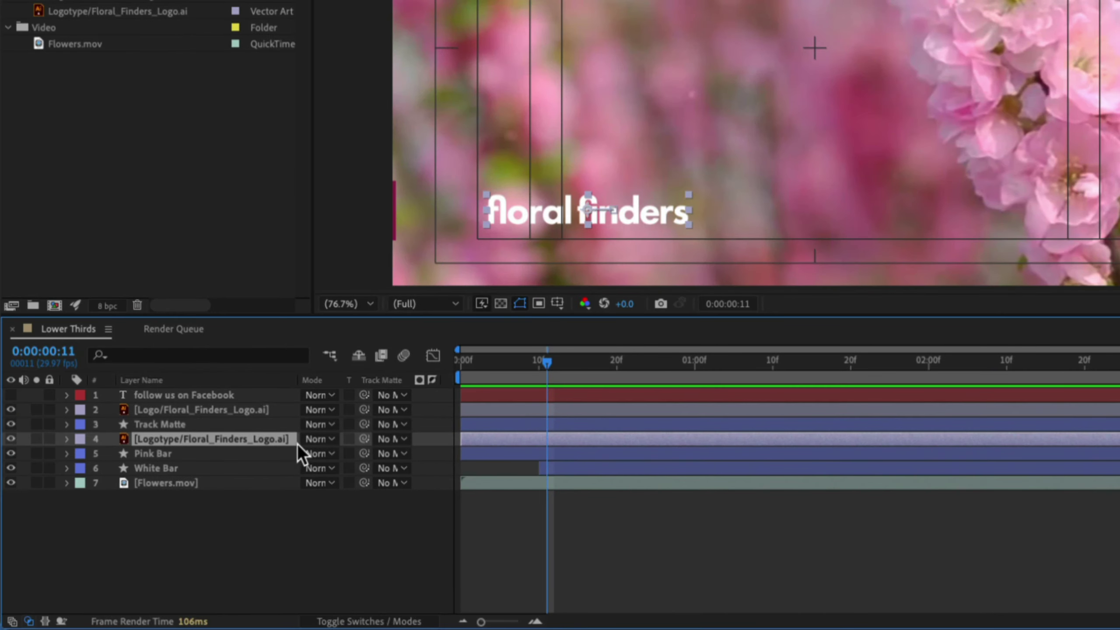
left_click(399, 439)
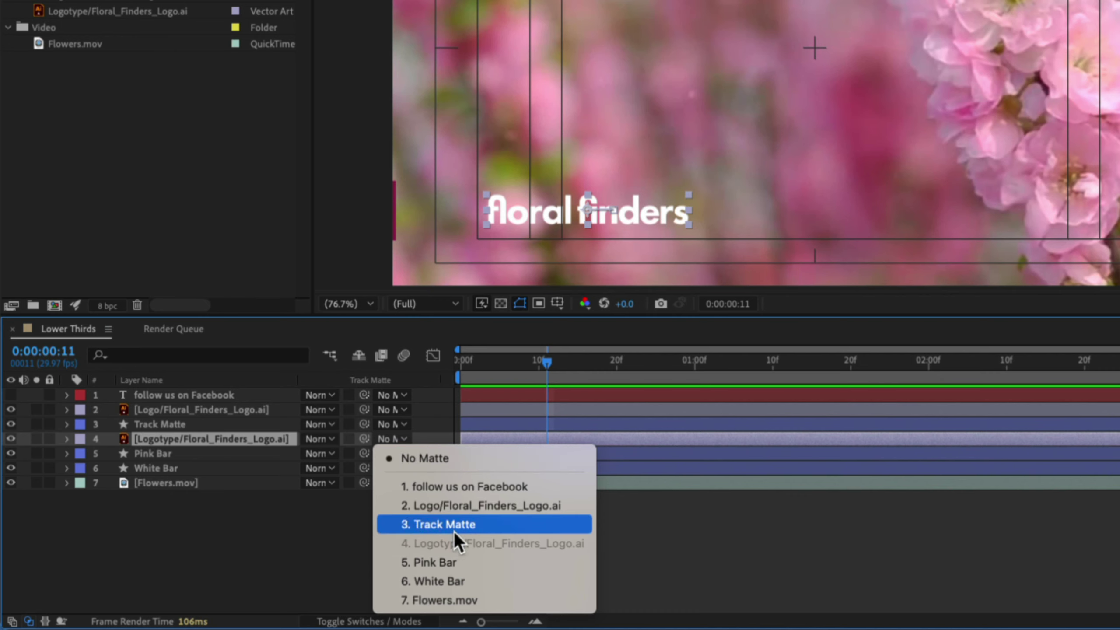
left_click(436, 526)
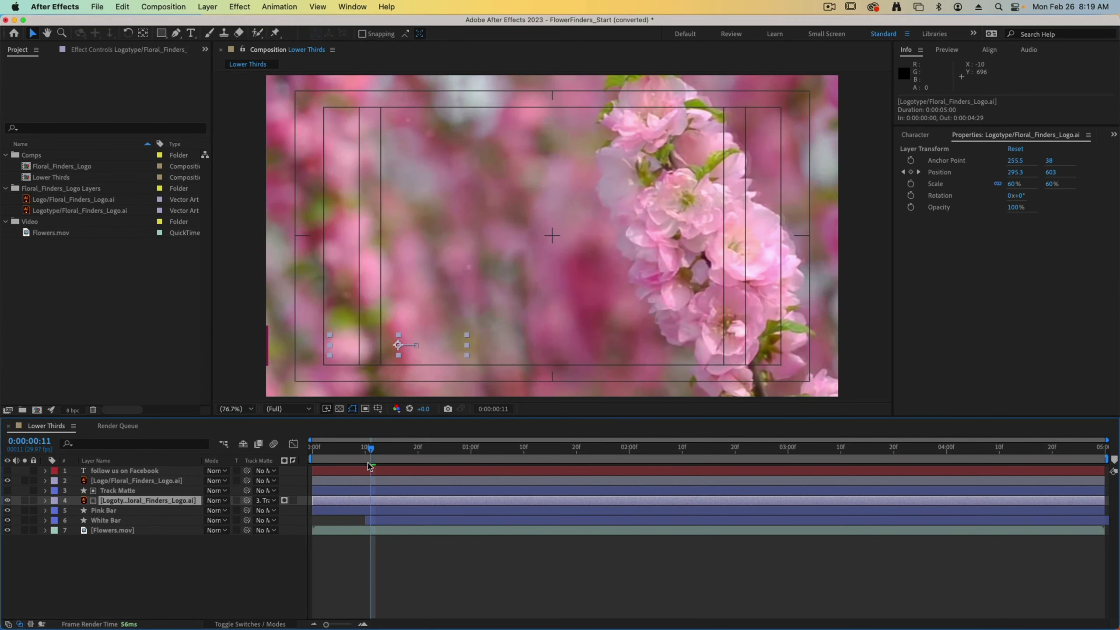
Step: Play back the animation from the start to check the logotype's matted reveal inside the pink bar
left_click_drag(547, 366, 524, 366)
key("space")
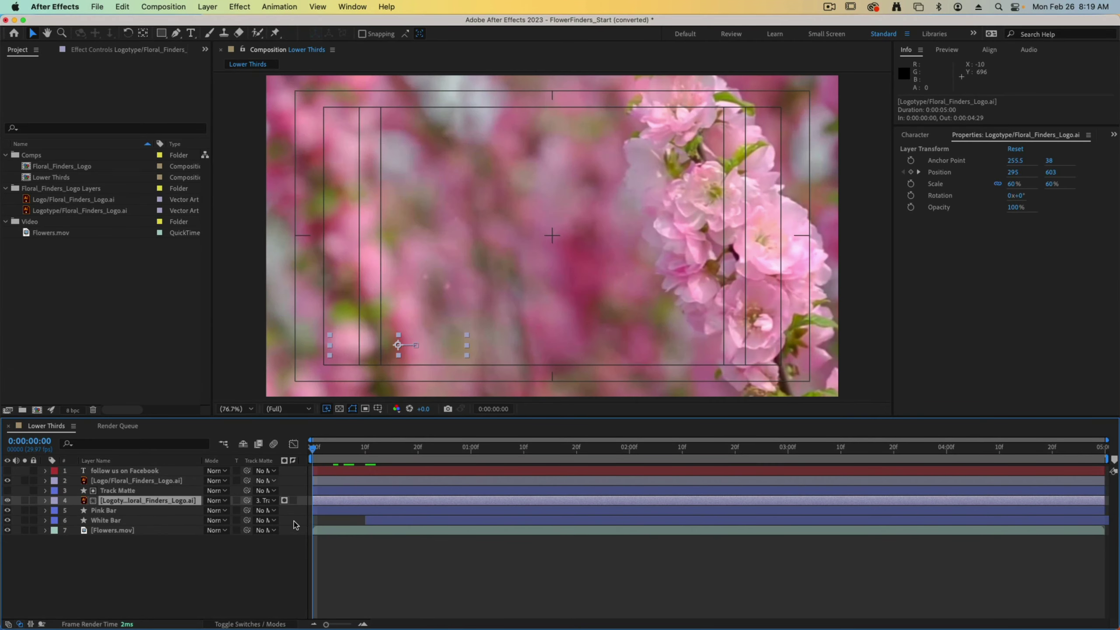
left_click(543, 460)
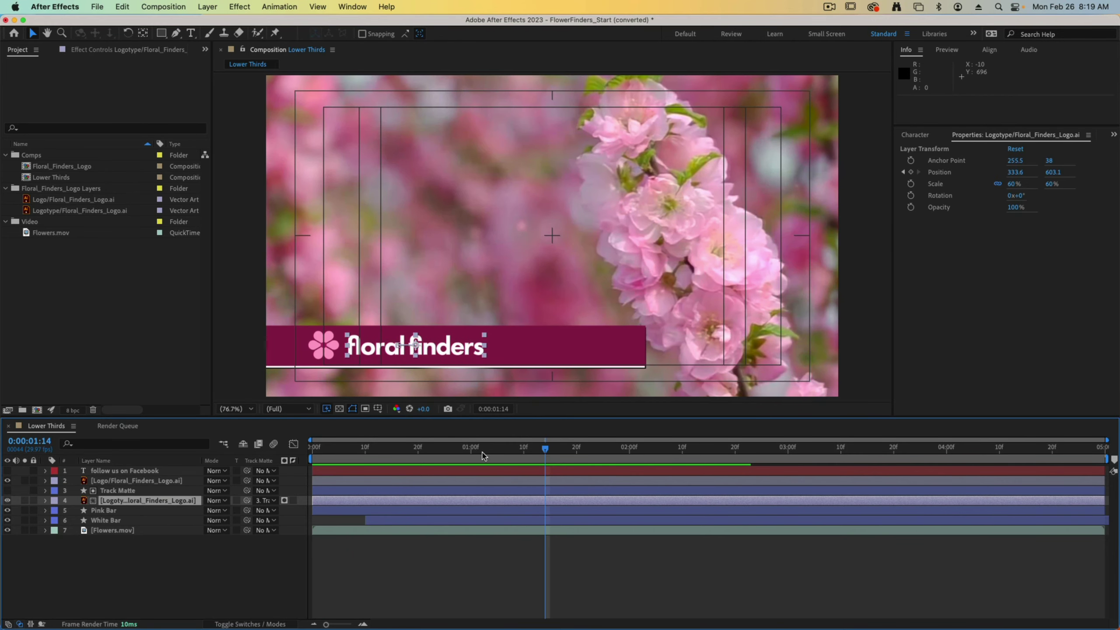
mouse_move(543, 460)
left_mouse_down()
mouse_move(383, 454)
mouse_move(557, 450)
left_mouse_up()
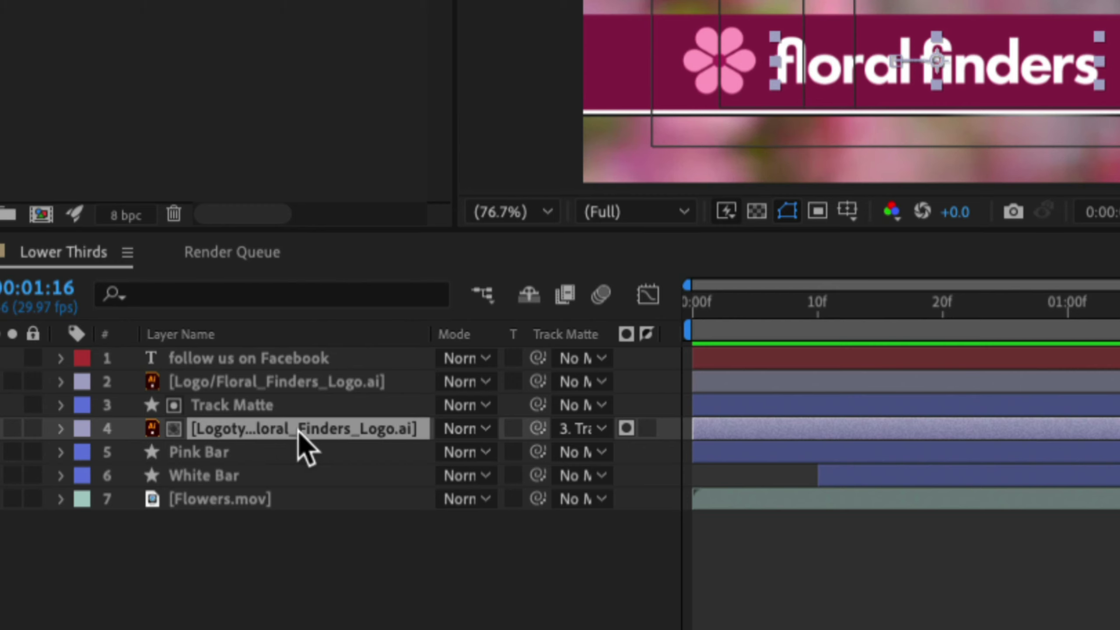
Step: Reveal the logotype layer's Position and add a keyframe holding its current value at 0:00:03:00
left_click(298, 433)
key("p")
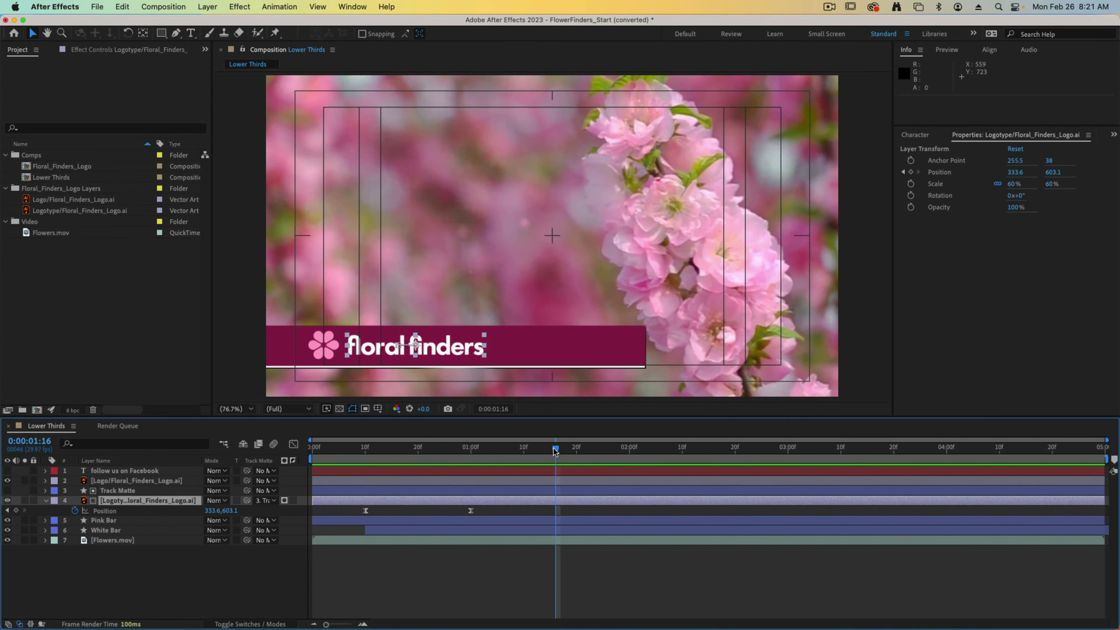
left_click_drag(555, 451, 794, 473)
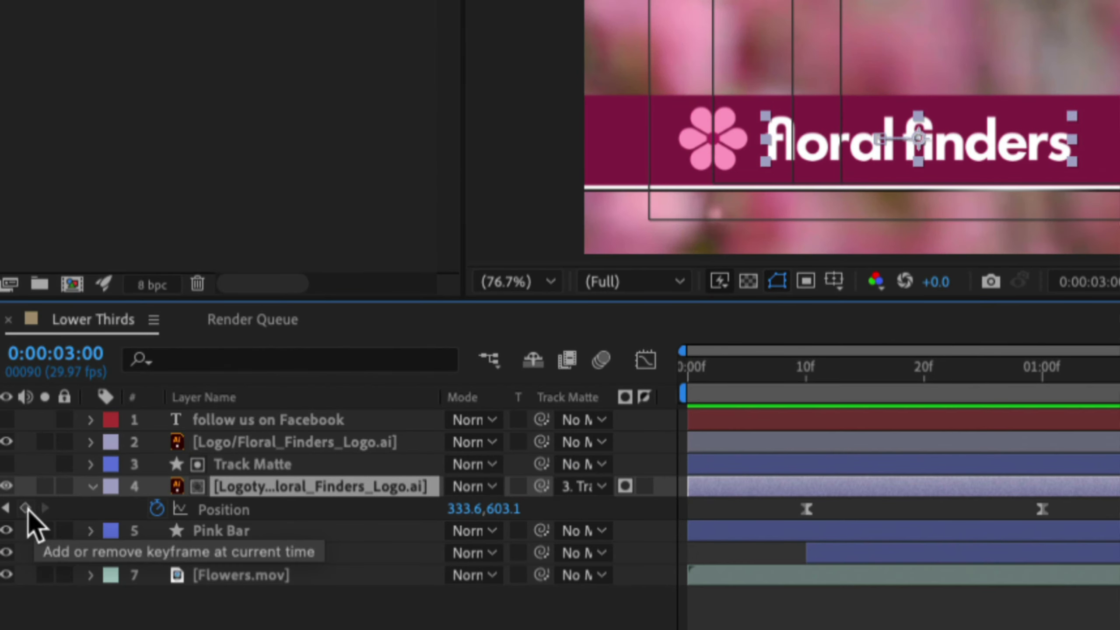
left_click(26, 510)
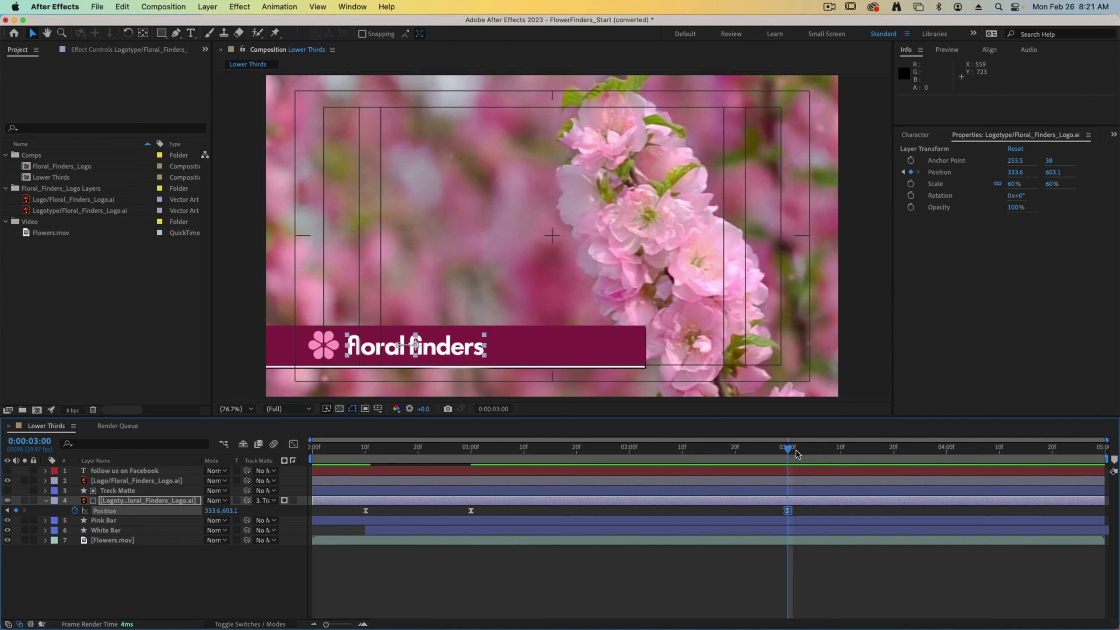
Step: At 0:00:04:00, set the logotype's horizontal Position to 1285
left_click_drag(789, 449, 943, 452)
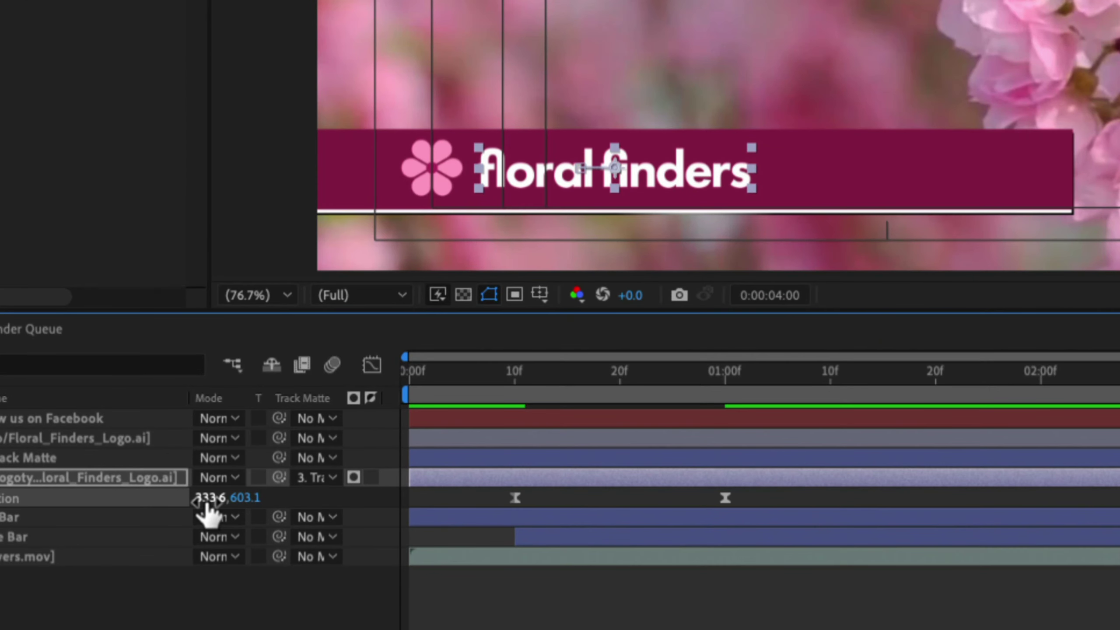
left_click(212, 510)
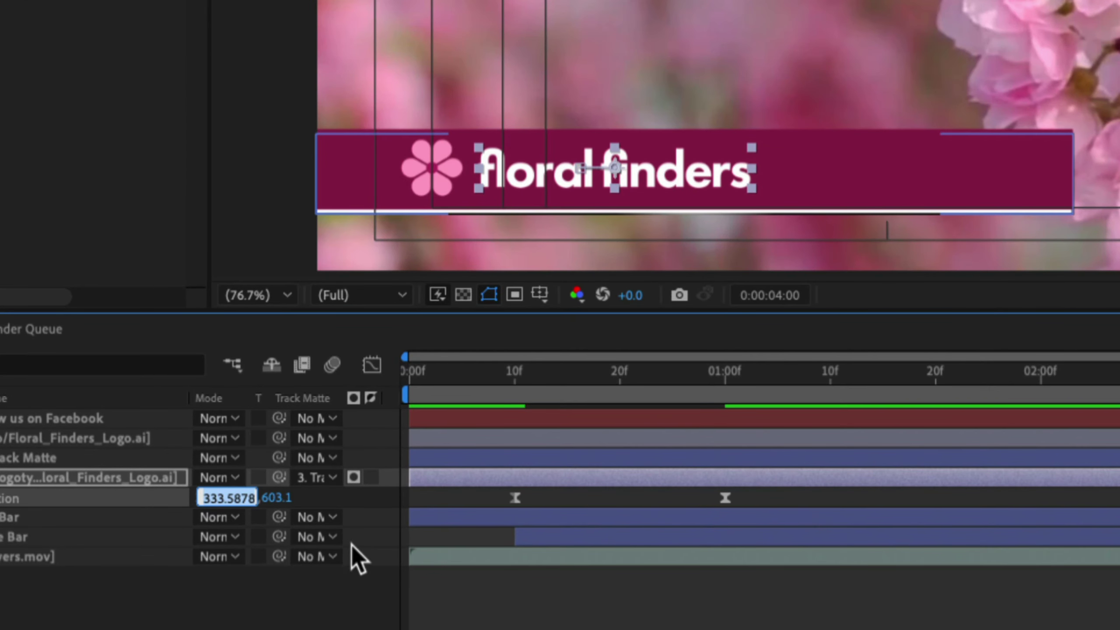
type("12")
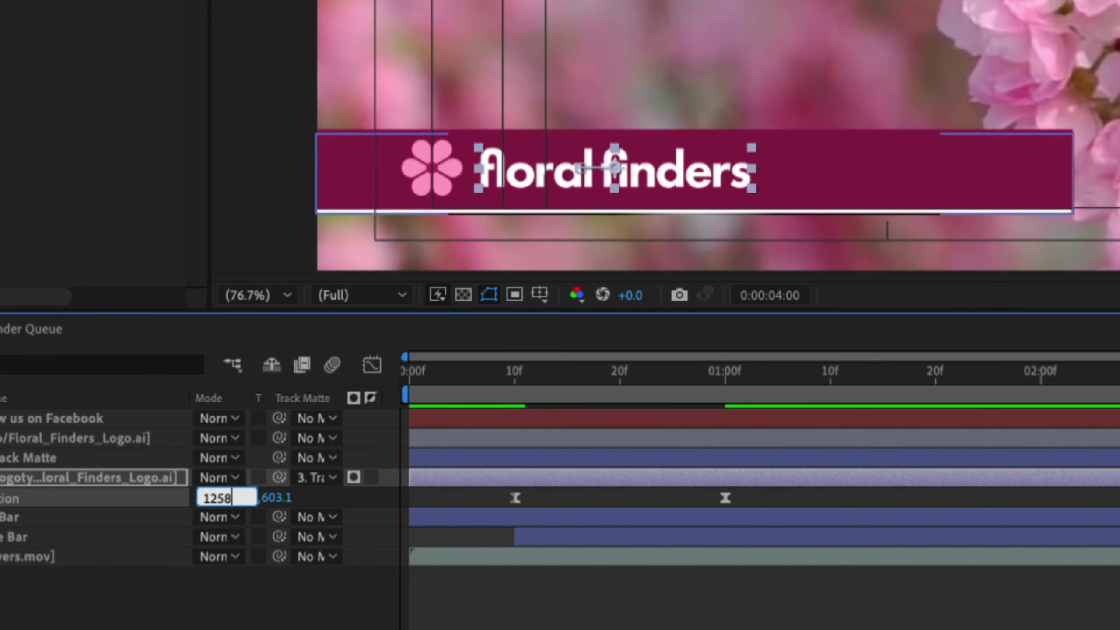
type("85")
key("Tab")
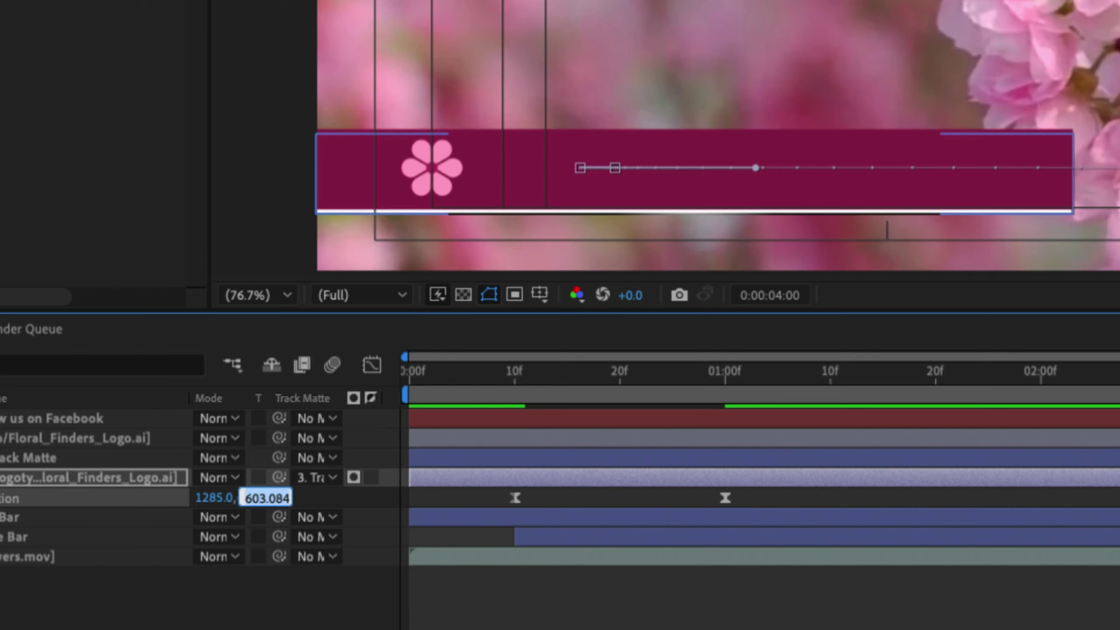
key("Return")
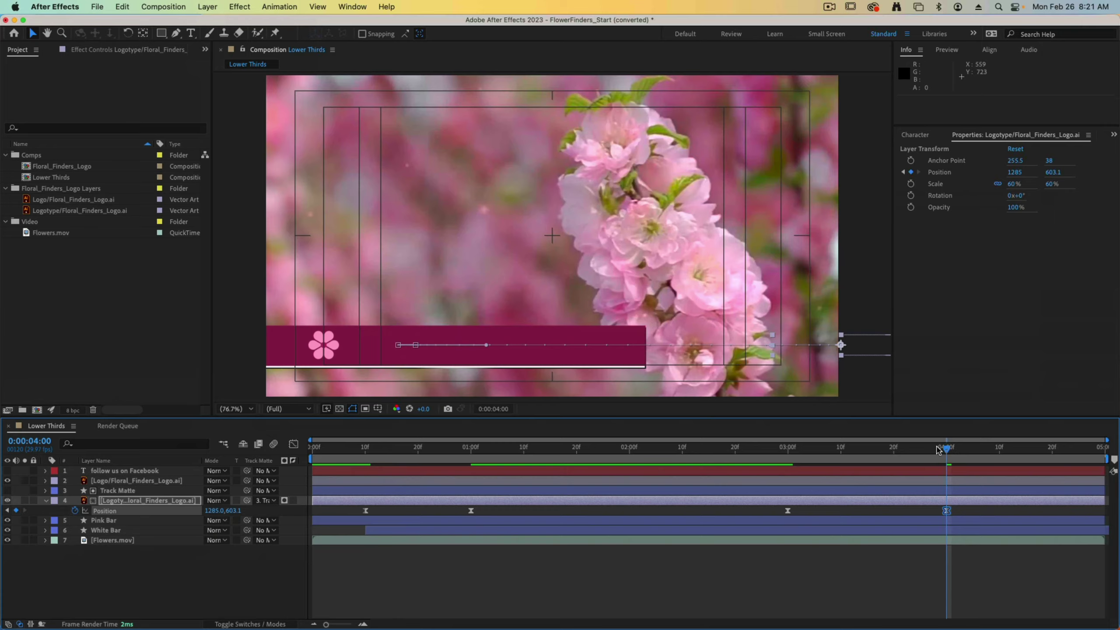
Step: Play back the animation from 0:00:00:29 to check the logotype's exit
left_click_drag(938, 449, 466, 451)
key("space")
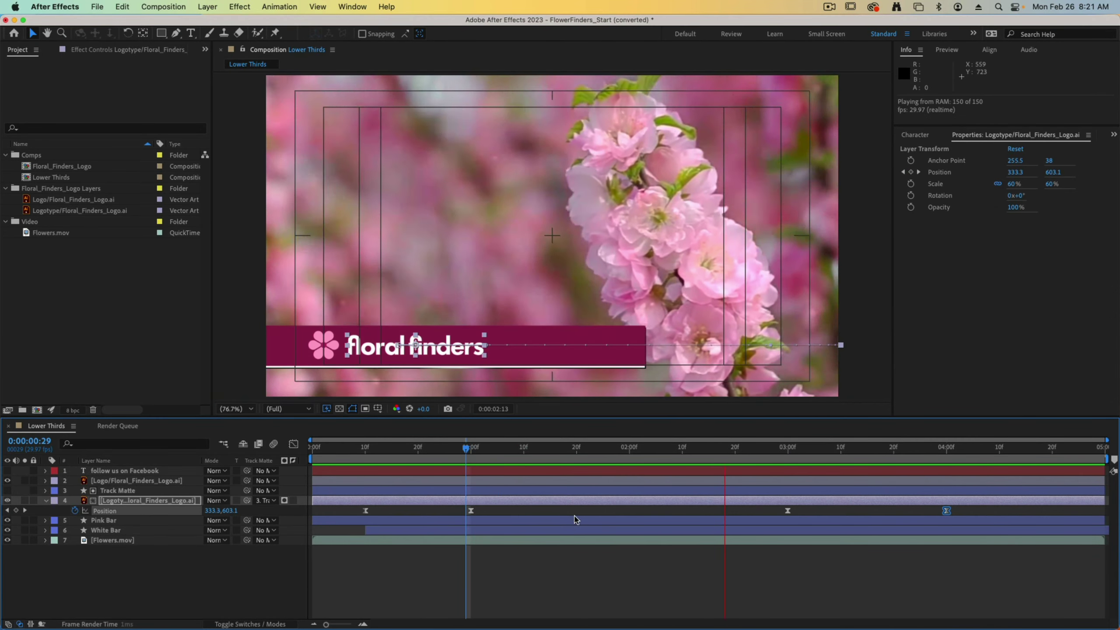
key("space")
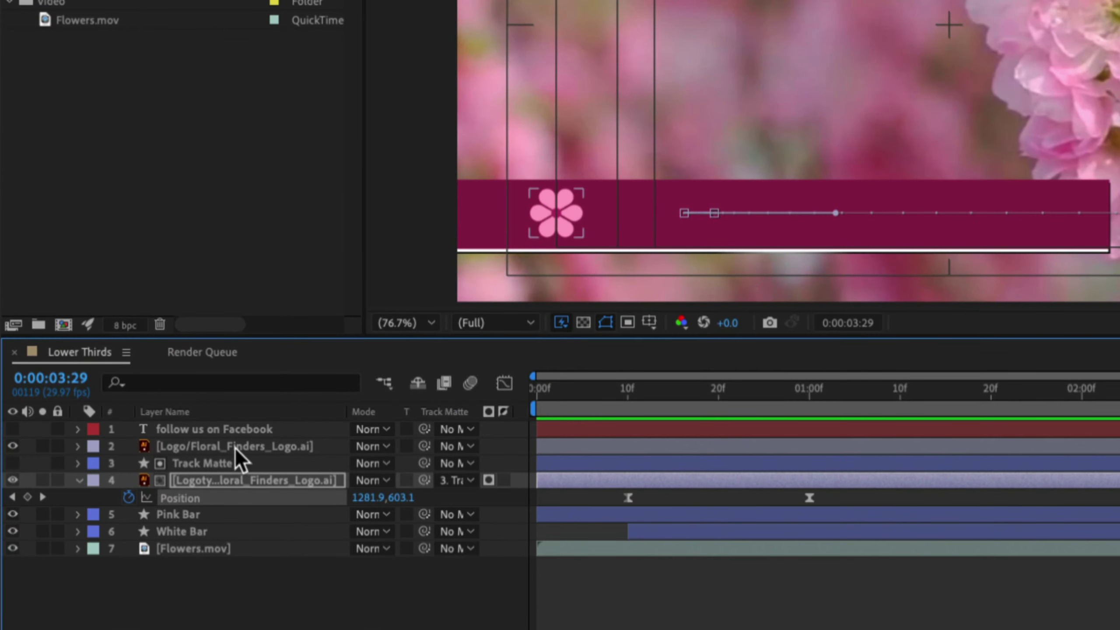
Step: Reveal the flower logo layer's Rotation and add a keyframe holding its current value at 0:00:03:00
left_click(210, 447)
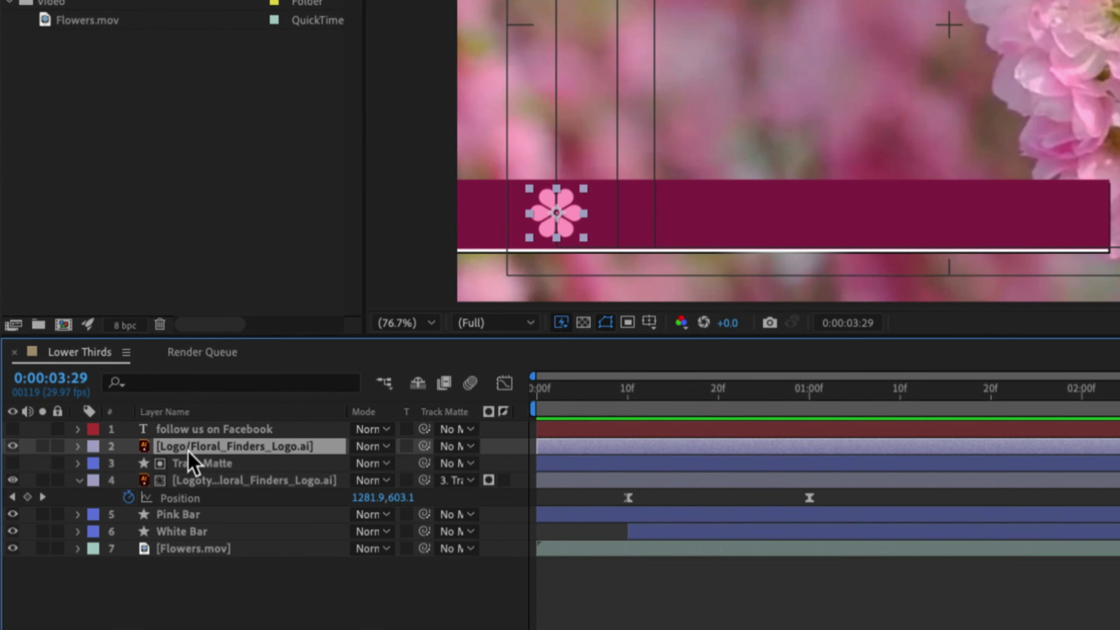
key("r")
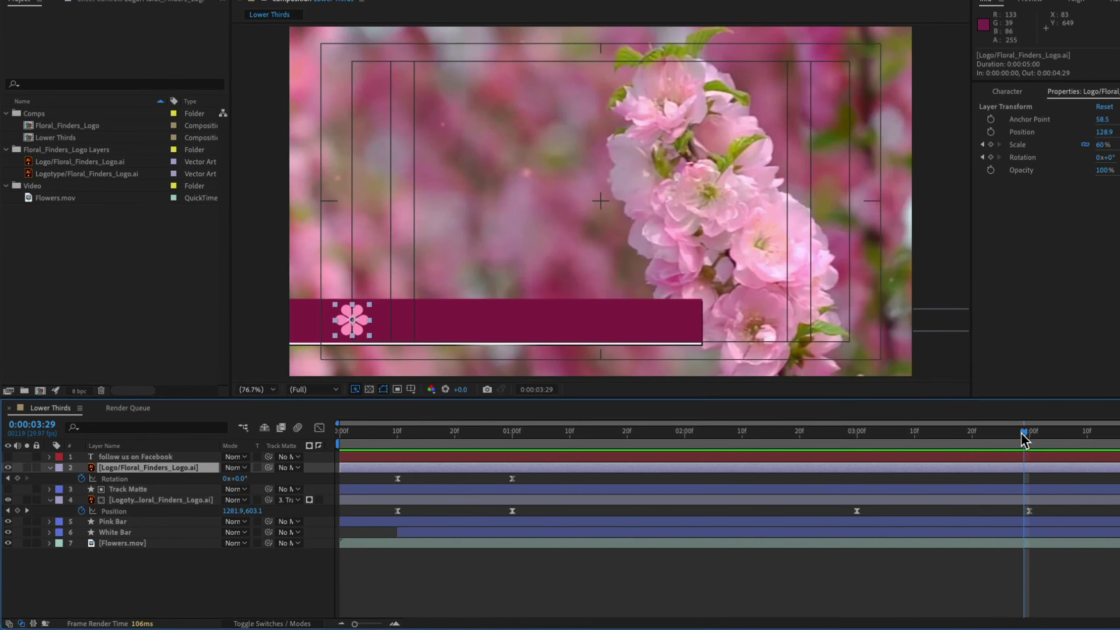
left_click_drag(1023, 431, 857, 433)
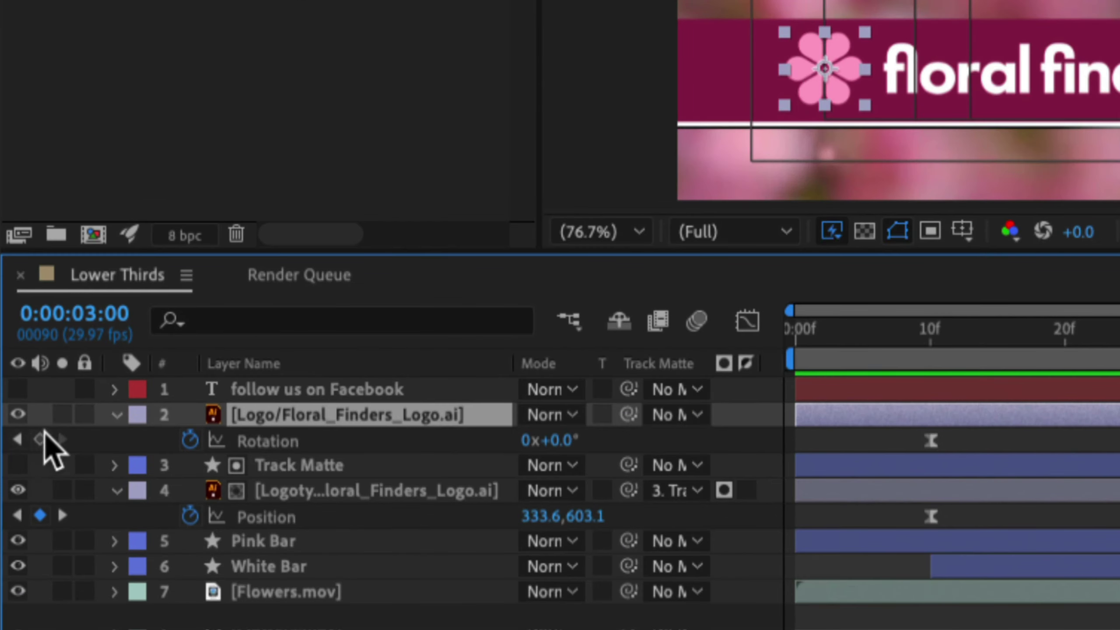
left_click(40, 439)
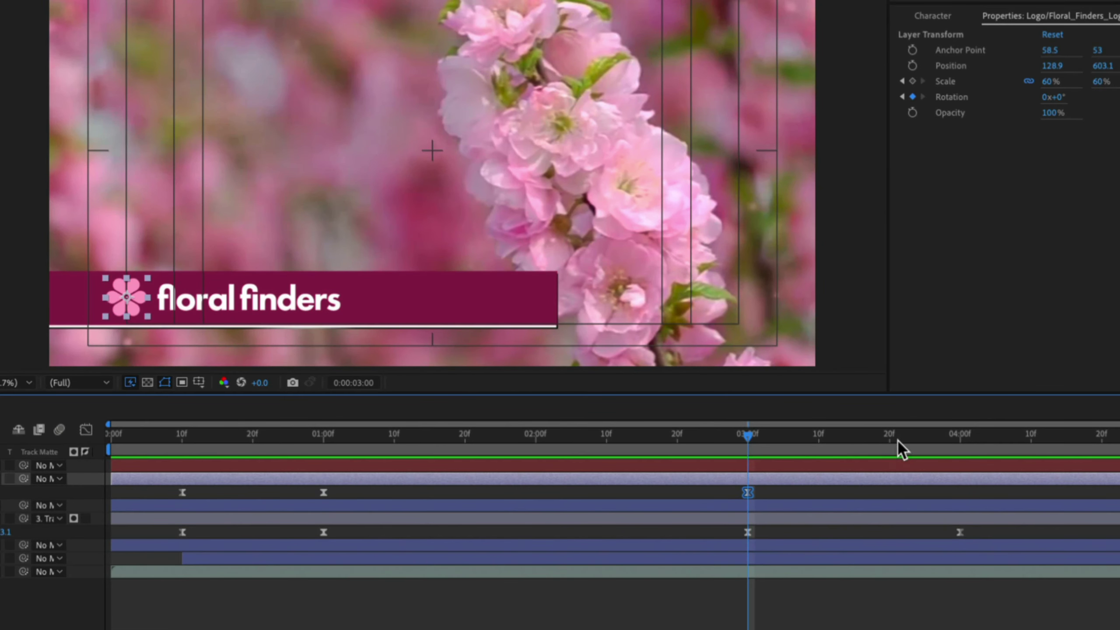
Step: At 0:00:04:00, set the flower logo layer's Rotation to one full revolution, 1x+0°
left_click_drag(744, 430, 963, 445)
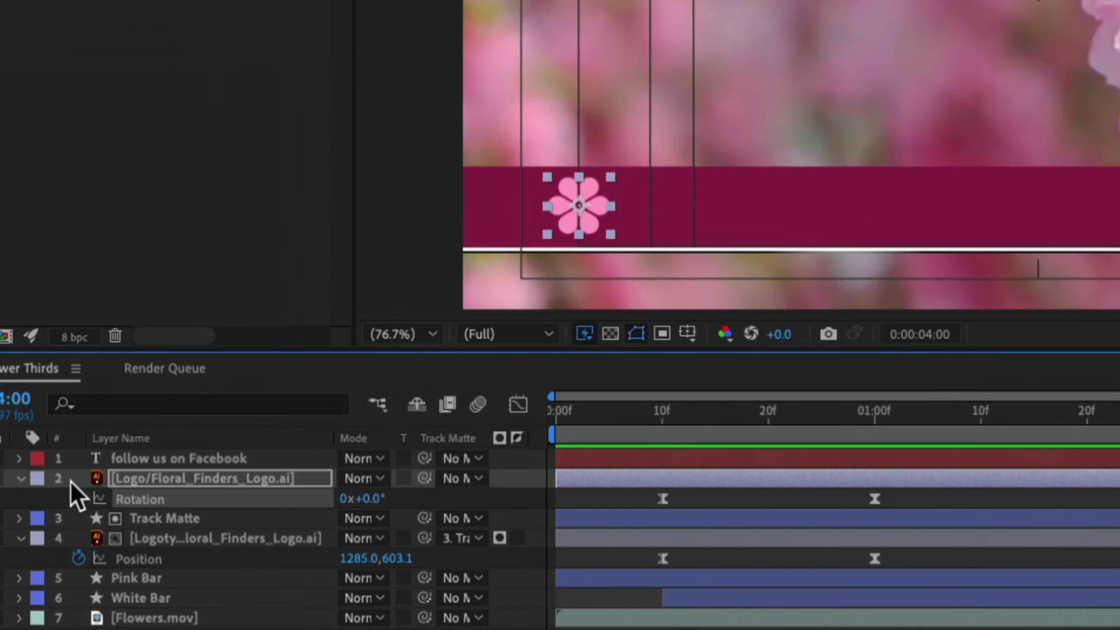
left_click(346, 498)
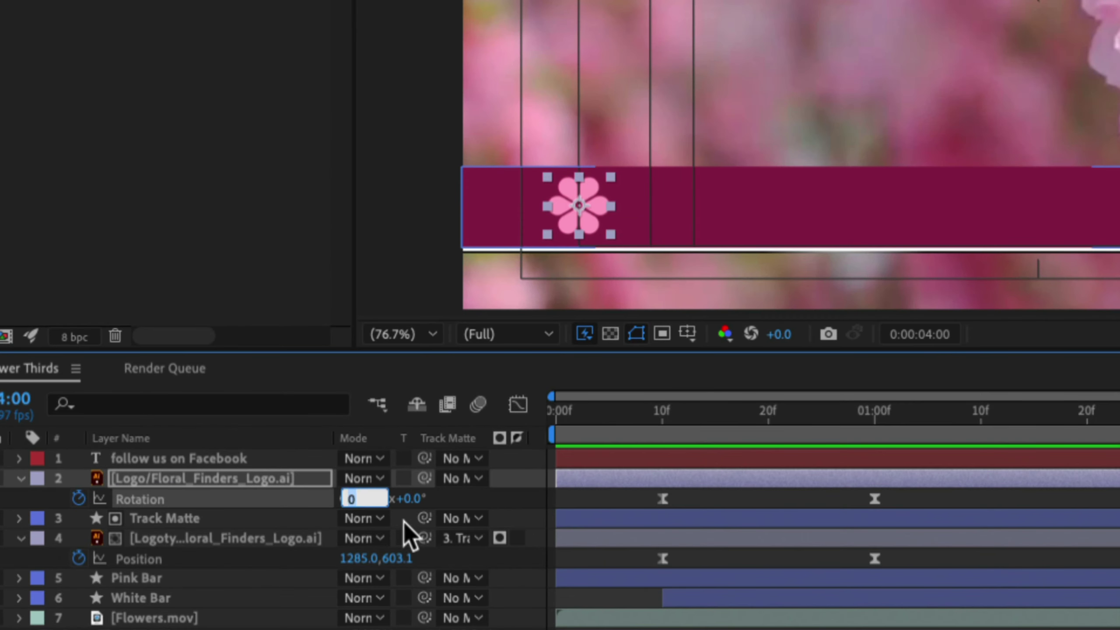
type("1")
key("Return")
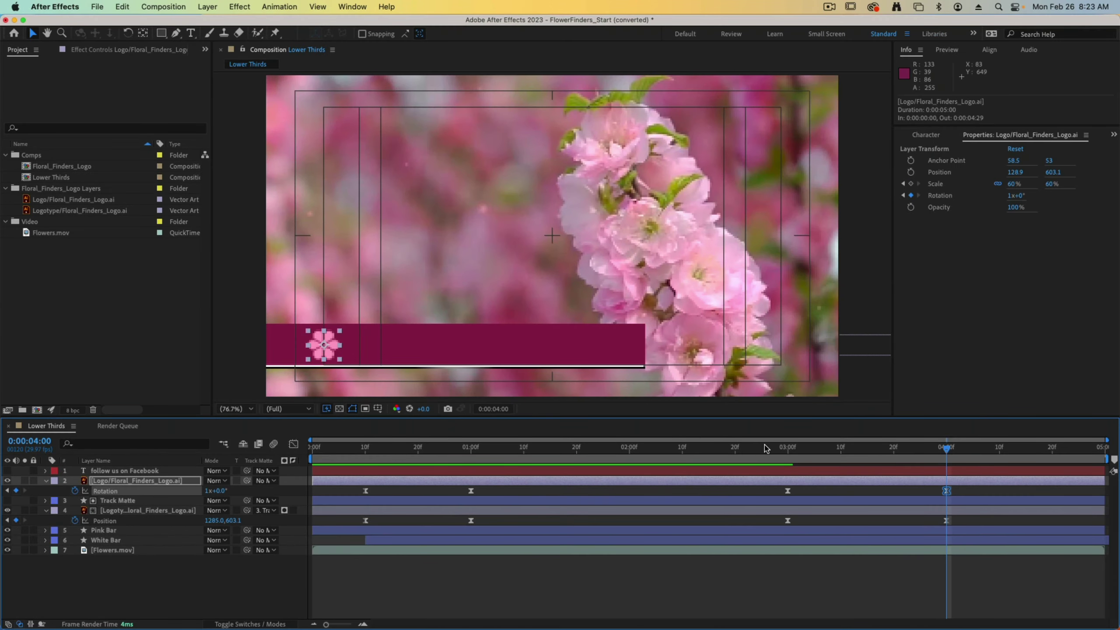
Step: Play back the animation from 0:00:00:28 to check the flower logo's closing rotation
left_click(462, 445)
key("space")
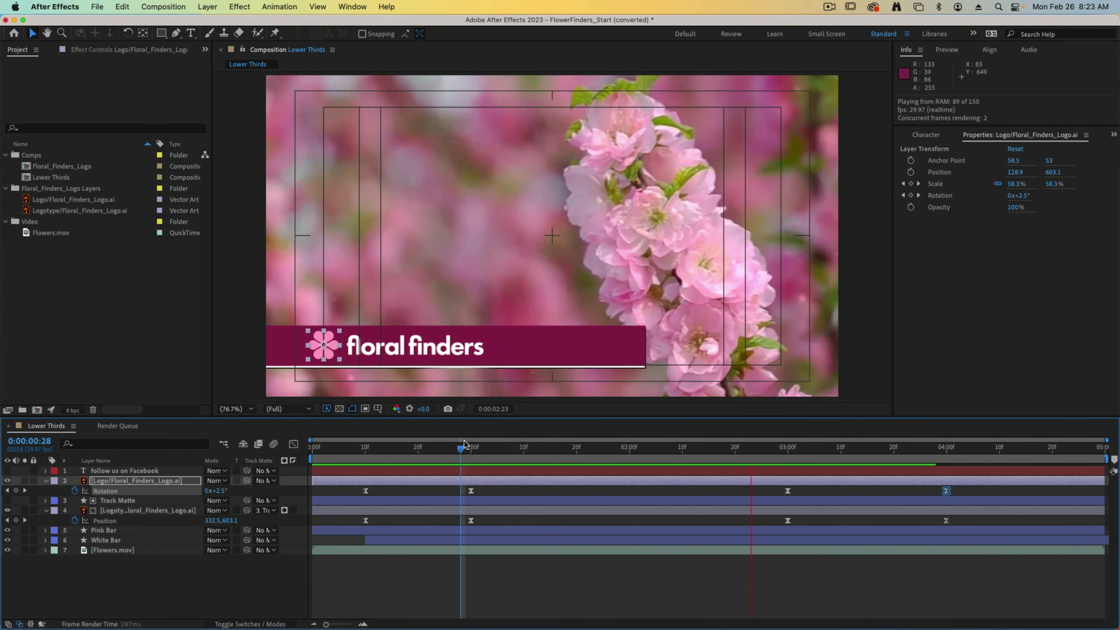
key("space")
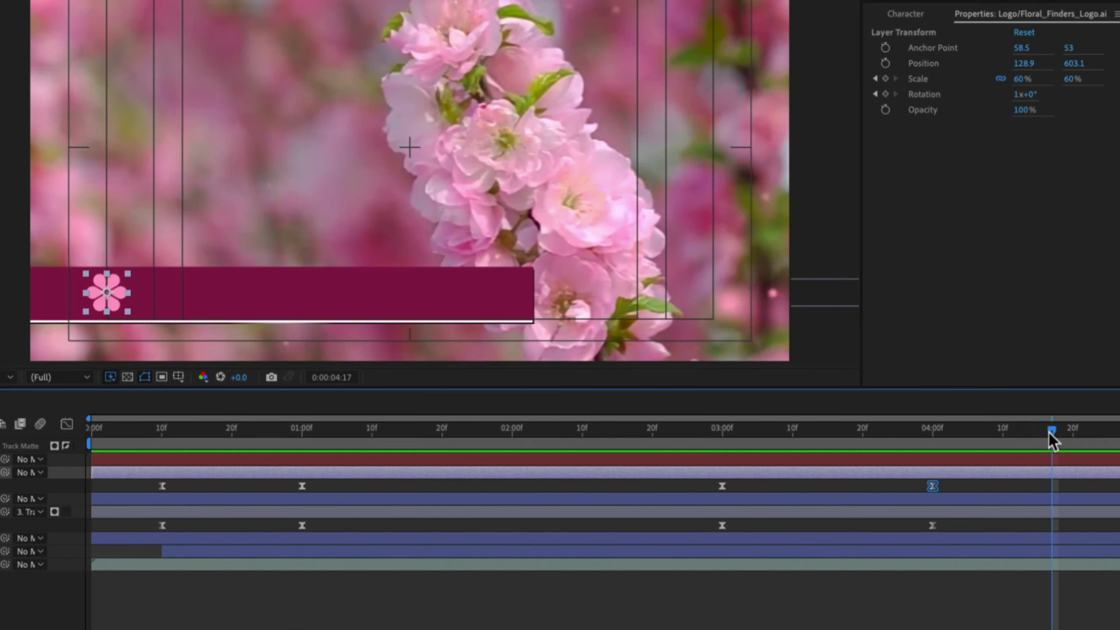
Step: At 0:00:03:00, make the "follow us on Facebook" text layer visible and keyframe its Opacity at 0%
left_click_drag(1052, 438, 723, 438)
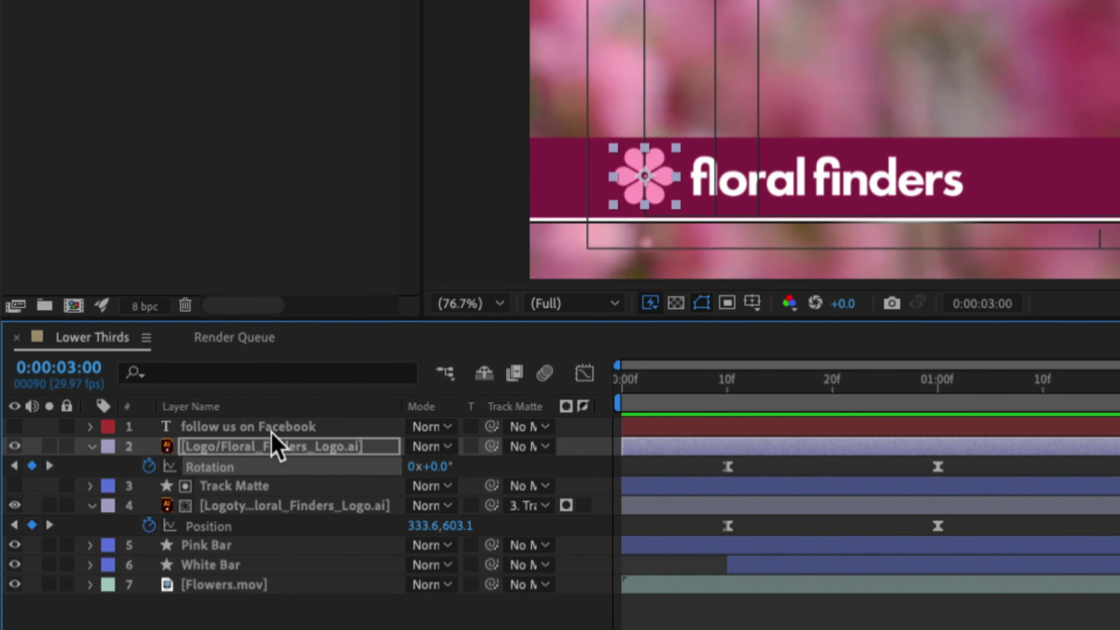
left_click(214, 438)
left_click(15, 426)
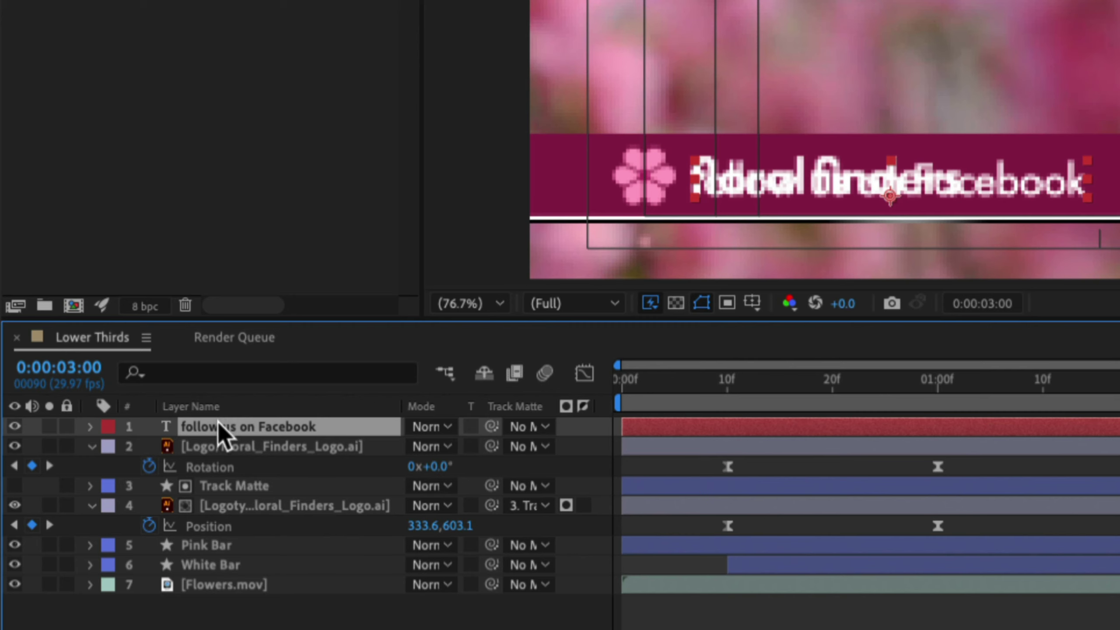
key("t")
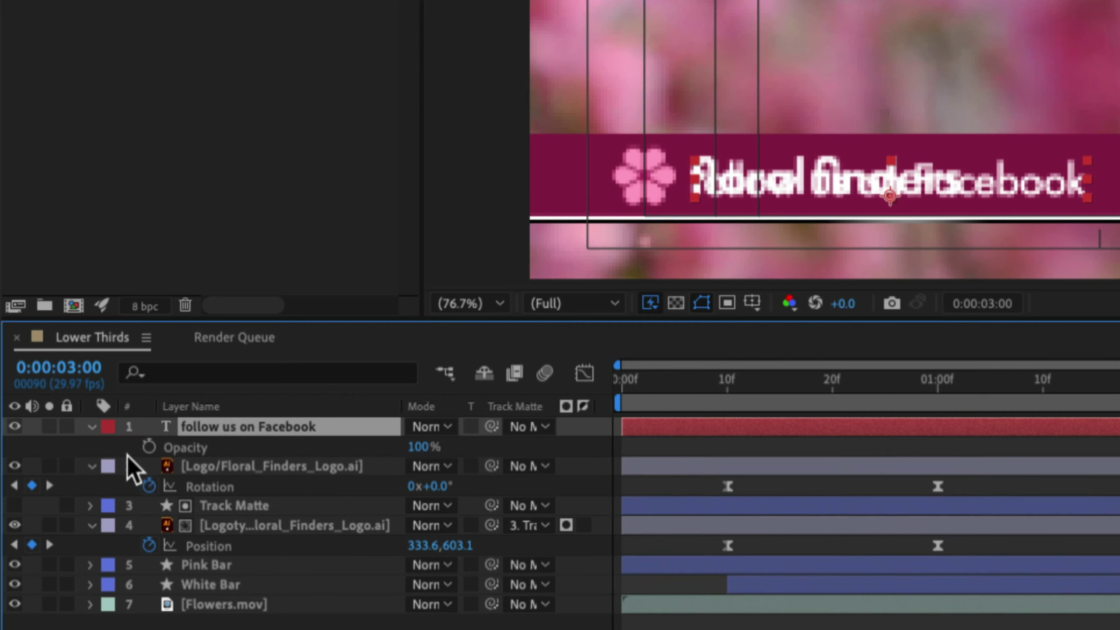
left_click(150, 447)
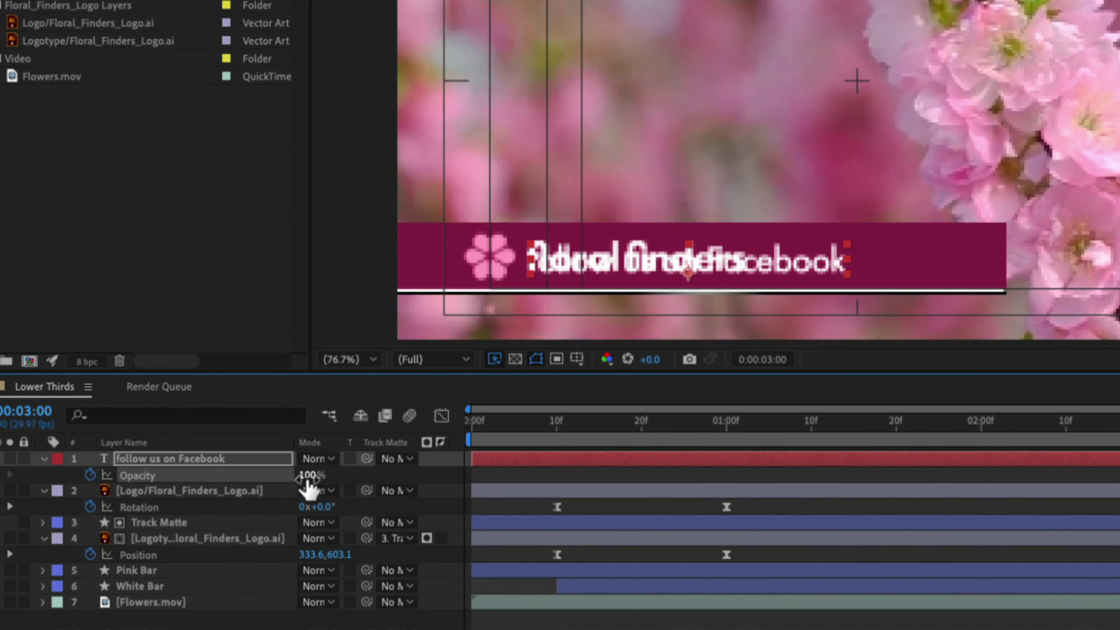
left_click_drag(213, 481, 119, 487)
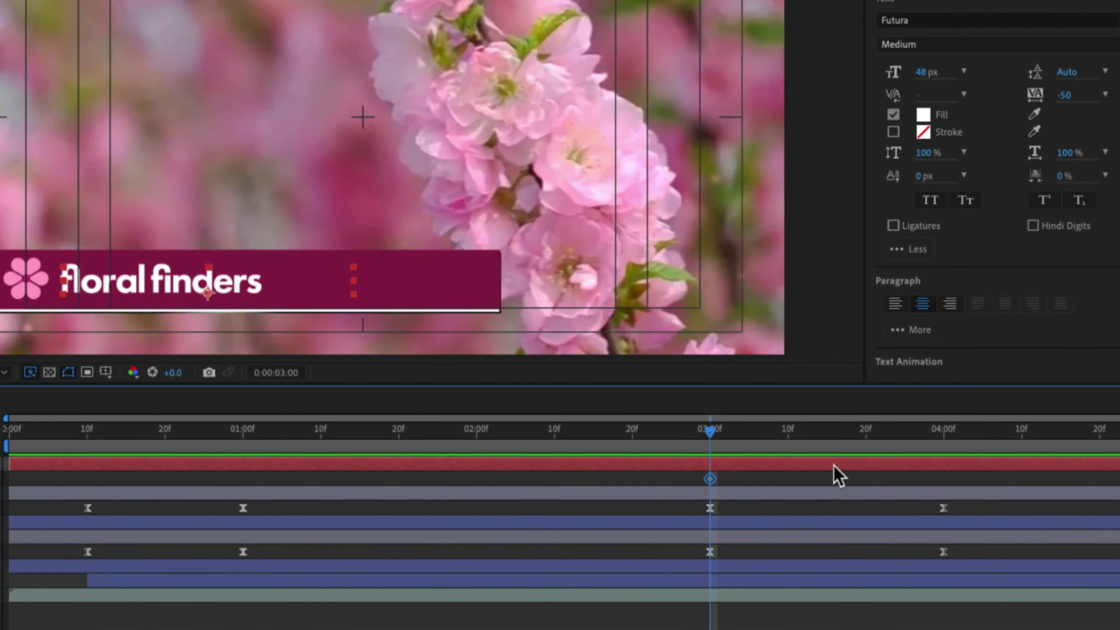
Step: At 0:00:04:00, set the "follow us on Facebook" layer's Opacity to 100% and apply Easy Ease to both Opacity keyframes
left_click_drag(705, 431, 941, 431)
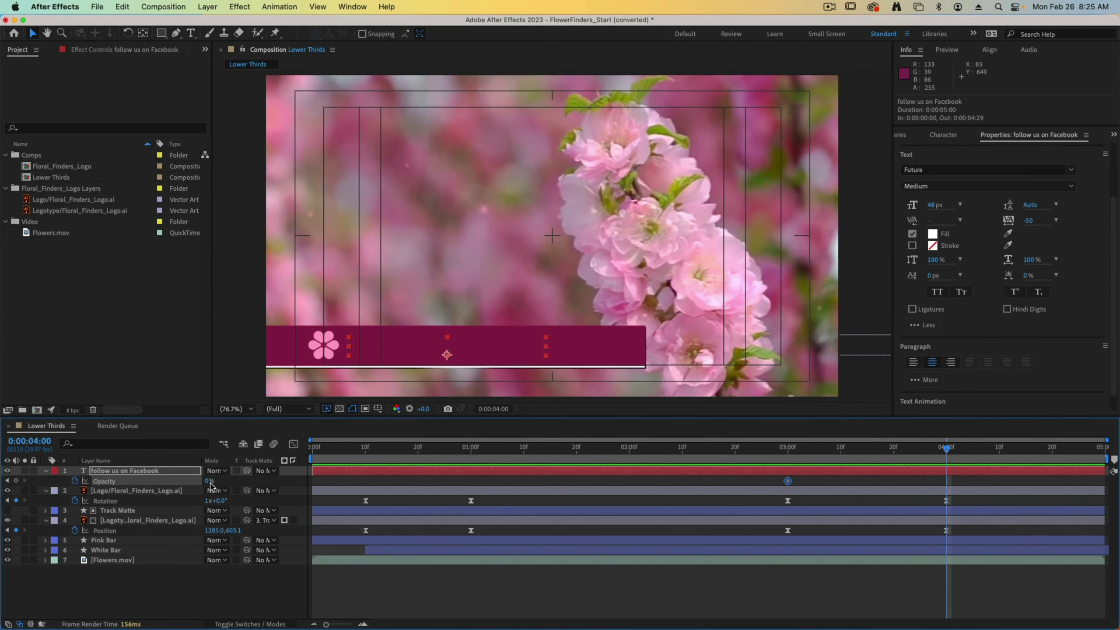
left_click_drag(211, 489, 444, 486)
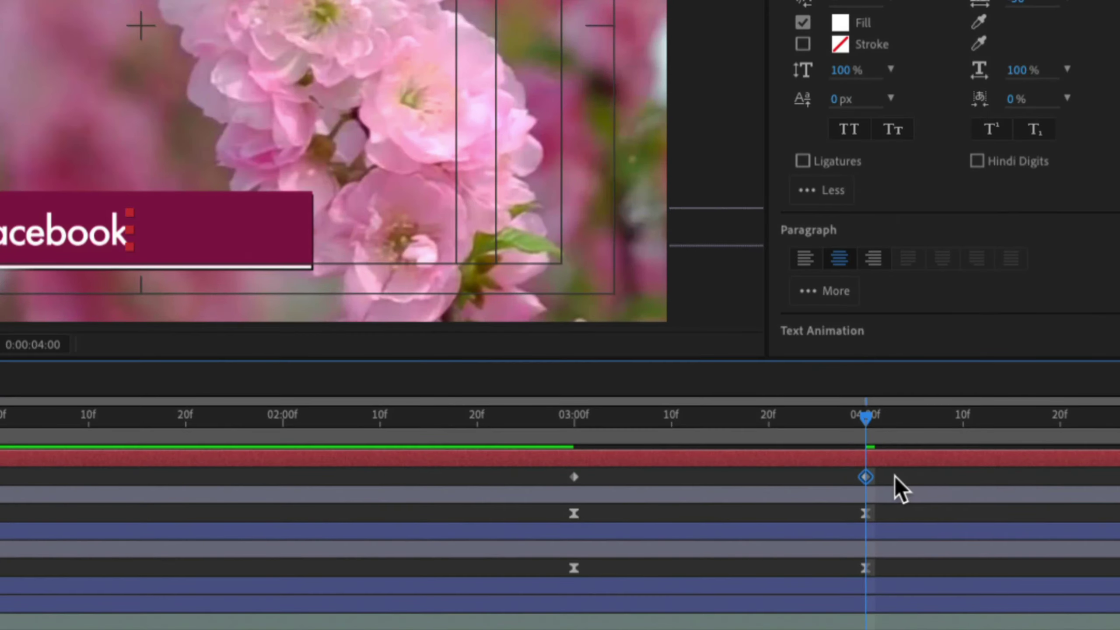
left_click_drag(962, 478, 793, 487)
left_click_drag(583, 489, 568, 488)
key("F9")
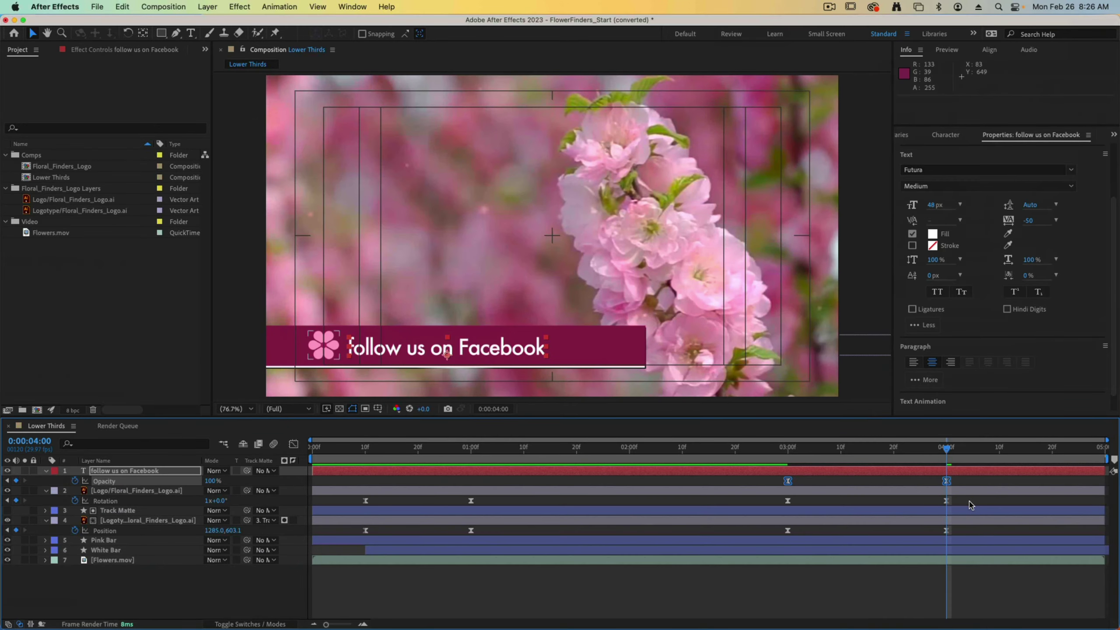
Step: Deselect all layers and play back the whole lower third animation from 0:00:00:00
left_click_drag(948, 453, 294, 464)
left_click(441, 605)
key("apostrophe")
key("space")
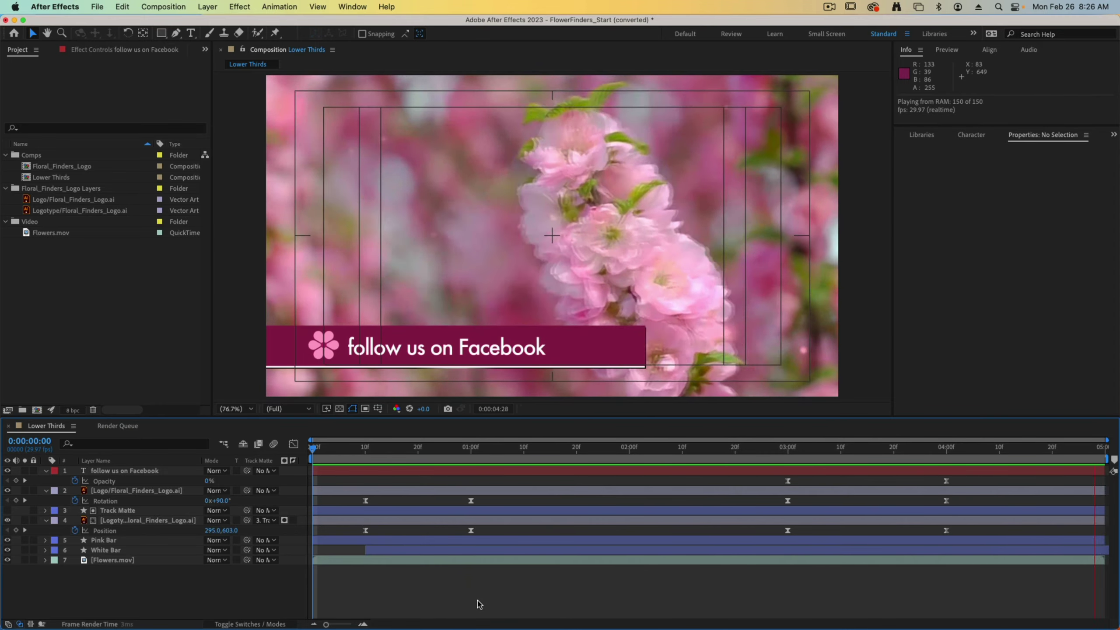
key("space")
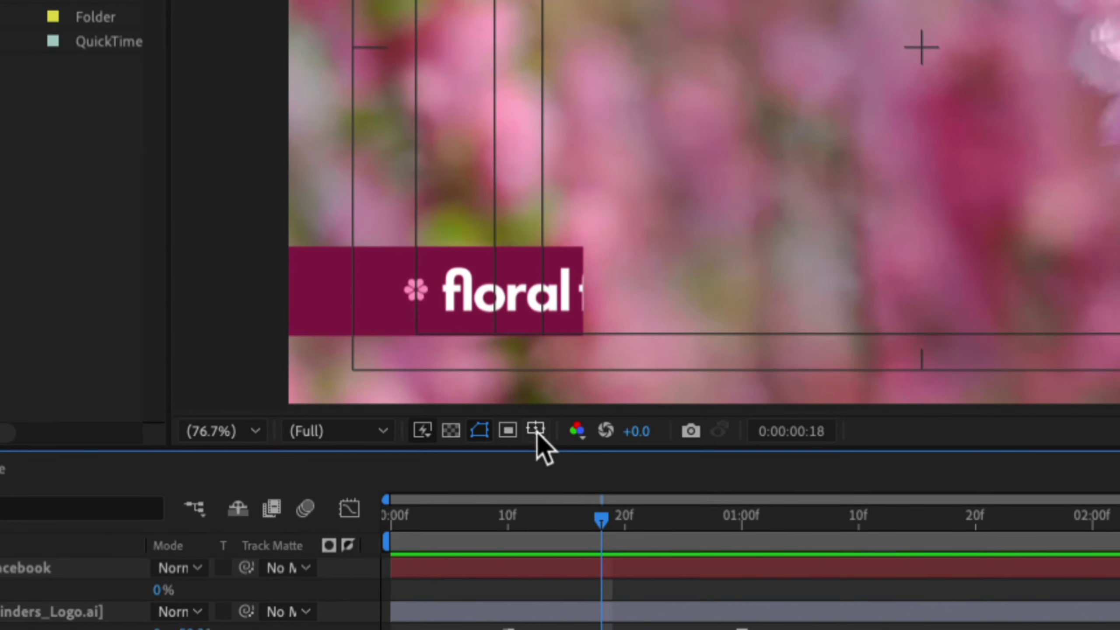
Step: Hide the Title/Action Safe guides and preview the finished animation without them
left_click(476, 421)
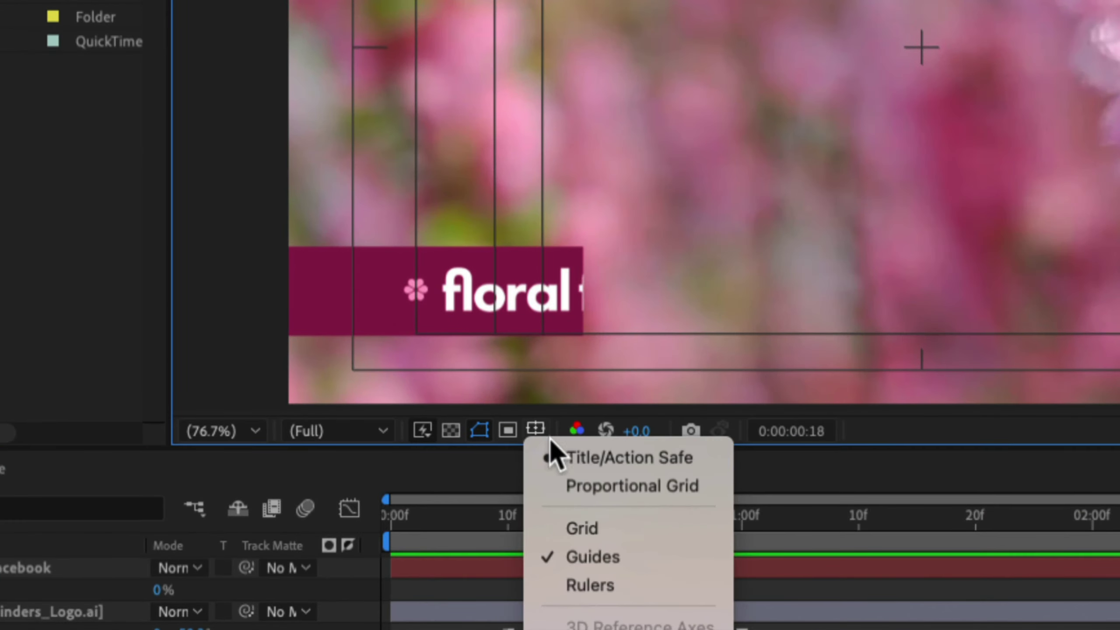
left_click(617, 459)
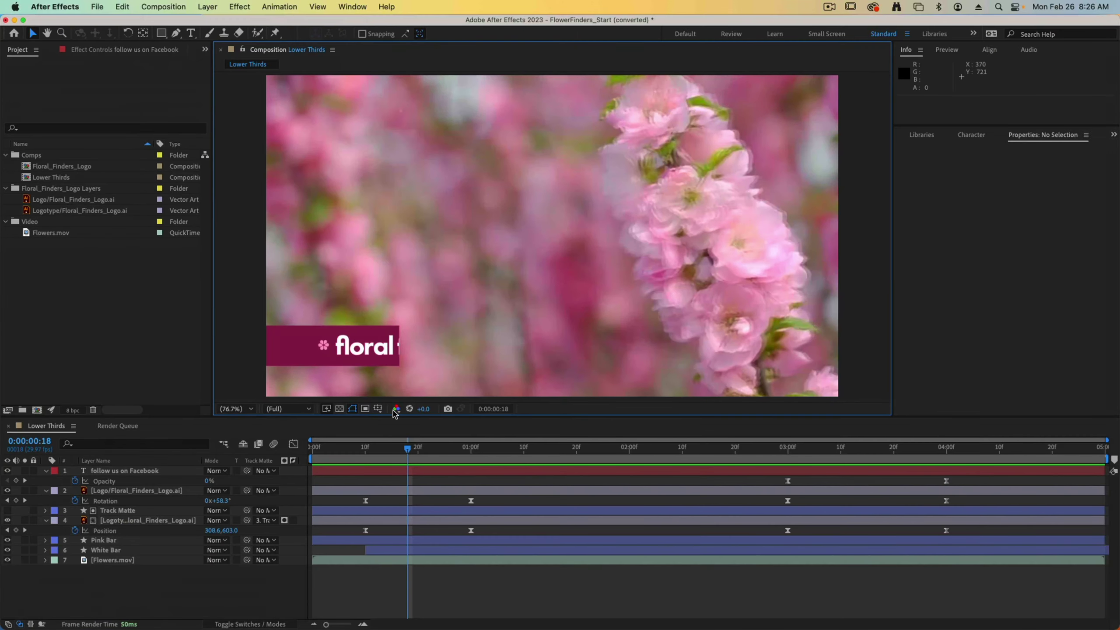
key("space")
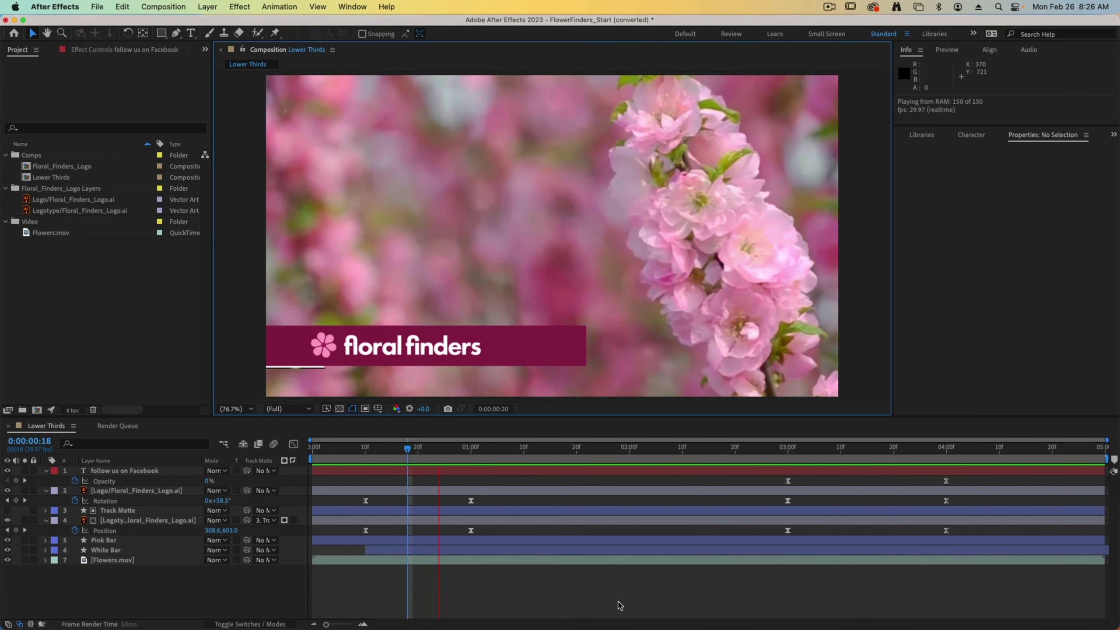
key("space")
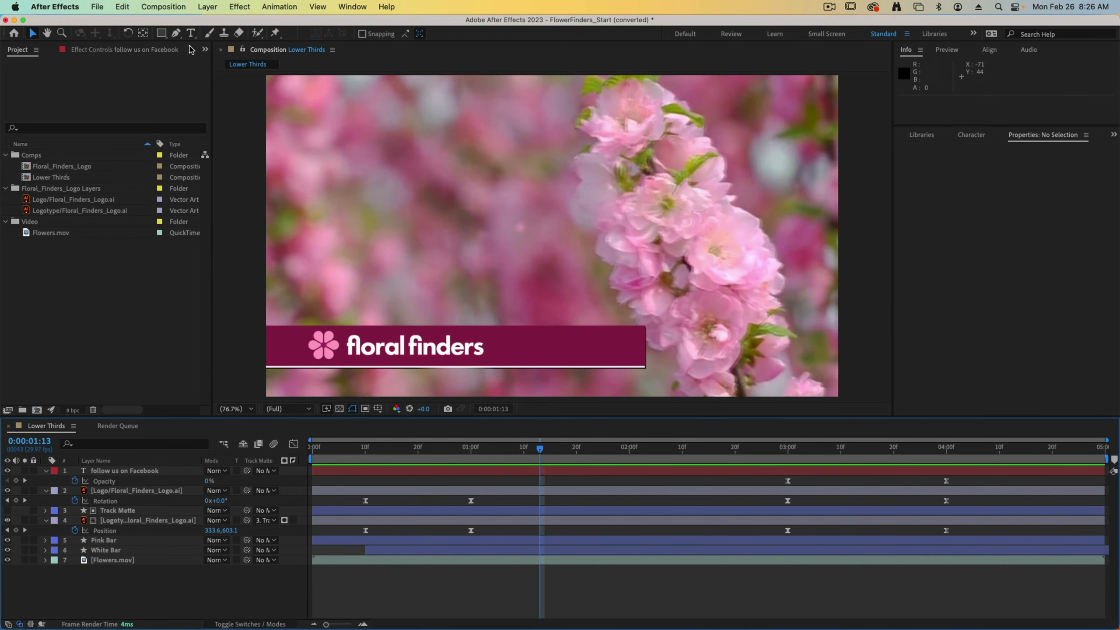
Step: Add the Lower Thirds composition to the Render Queue
left_click(106, 7)
mouse_move(198, 204)
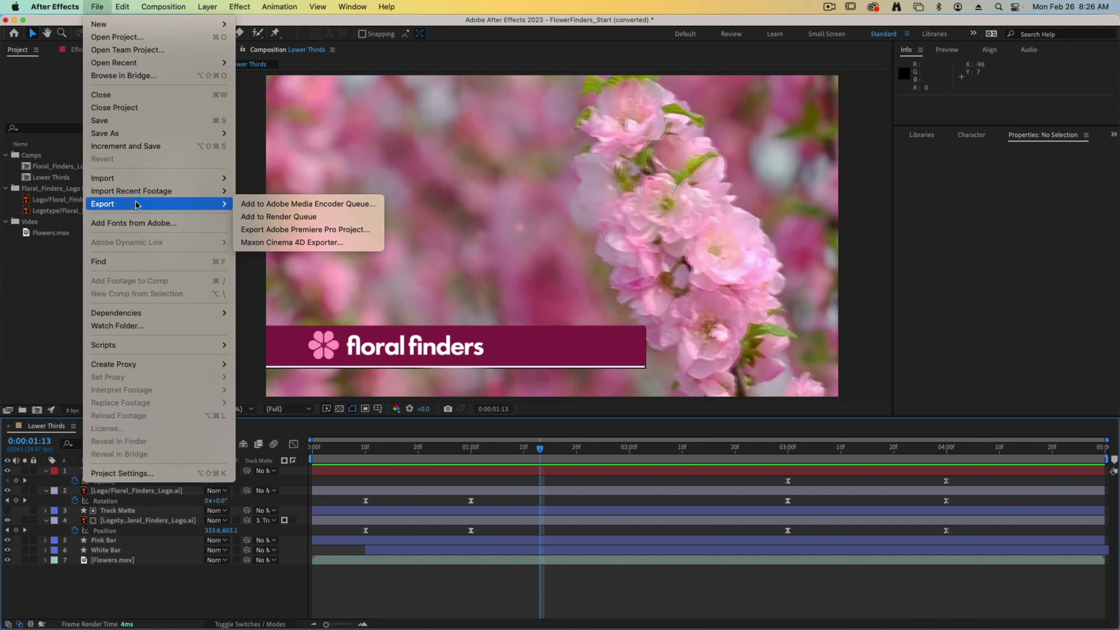
left_click(291, 220)
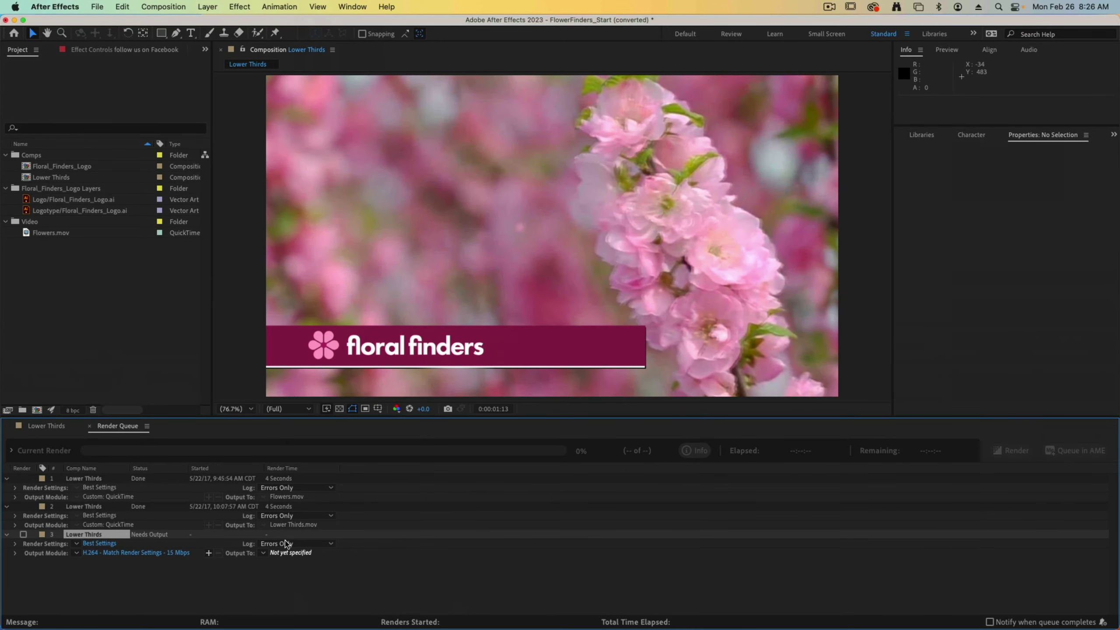
Step: Save the output movie to the Footage folder as Lower Thirds.mp4 prefixed with the author's name, and start the render
left_click(288, 553)
key("Left")
type("MrIvey")
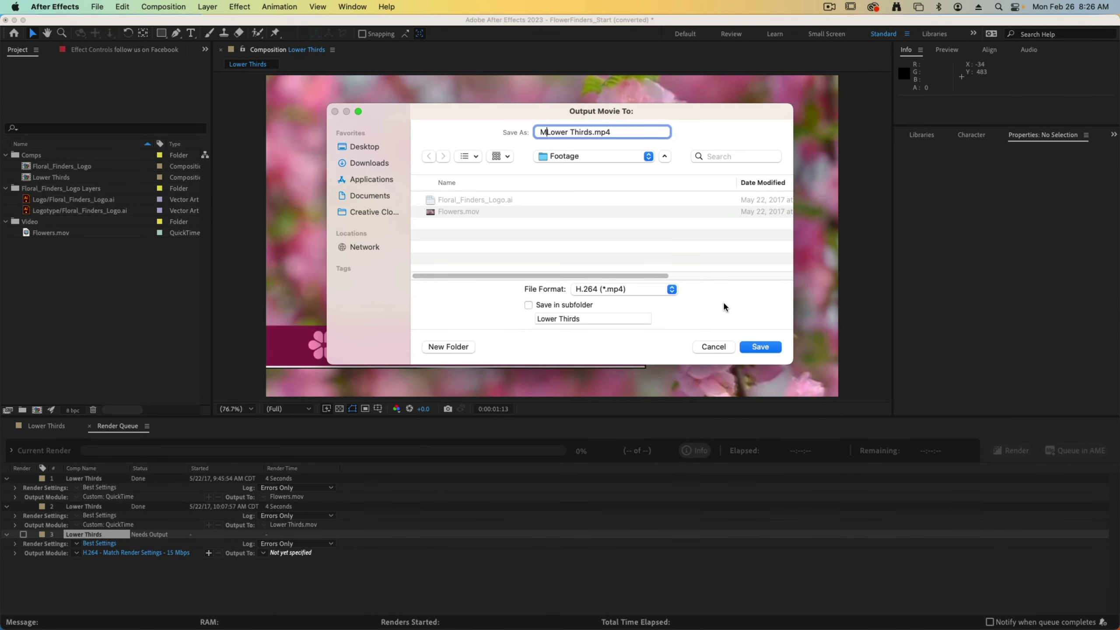
left_click(761, 347)
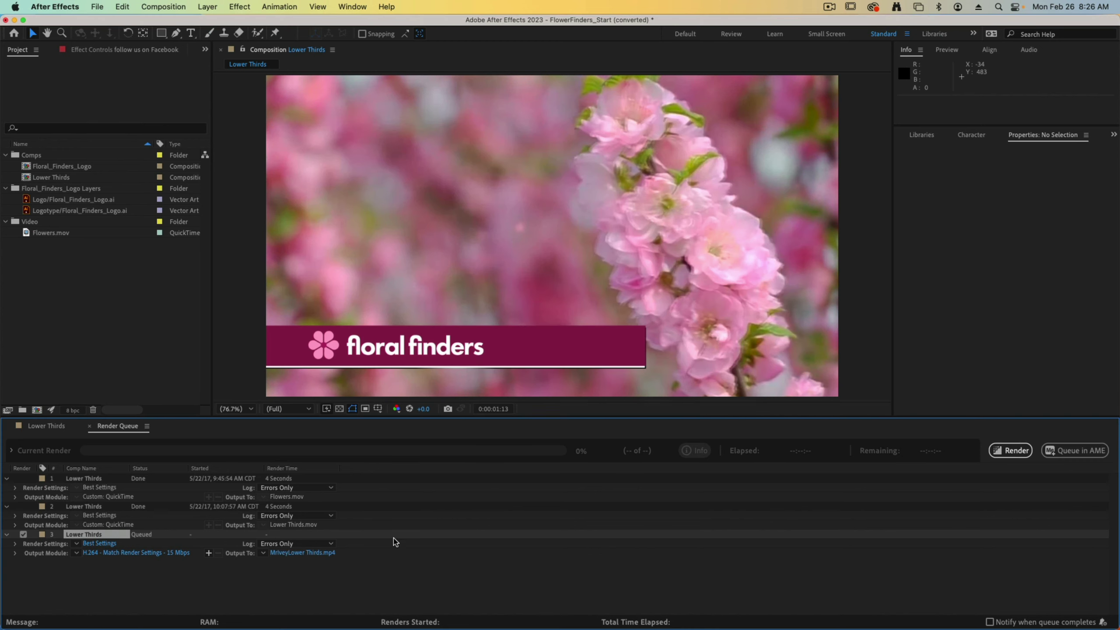
left_click(1010, 450)
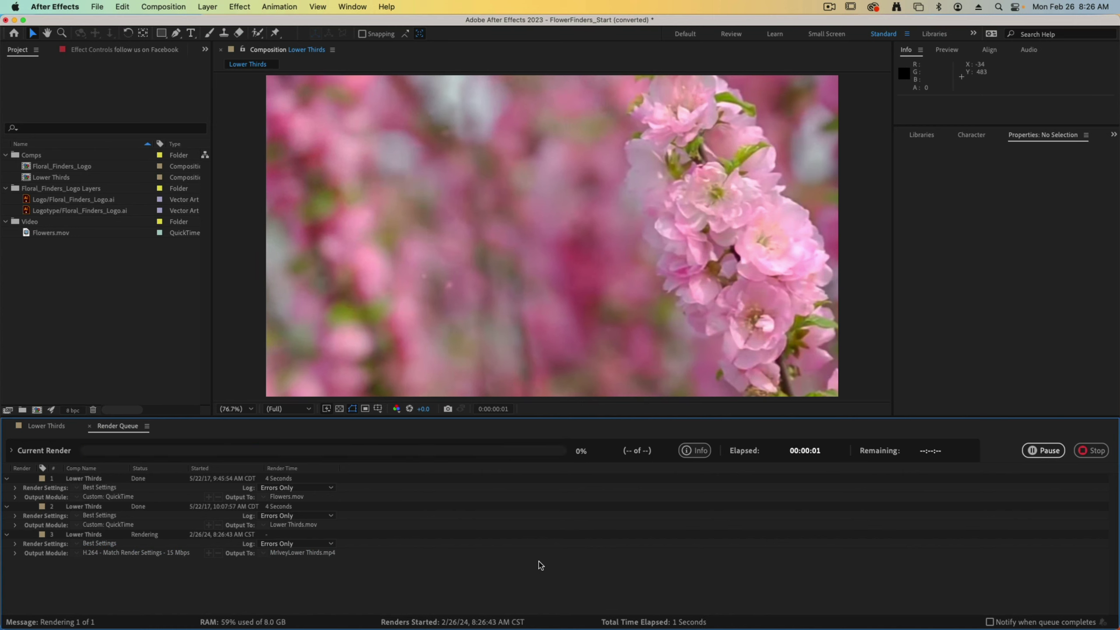